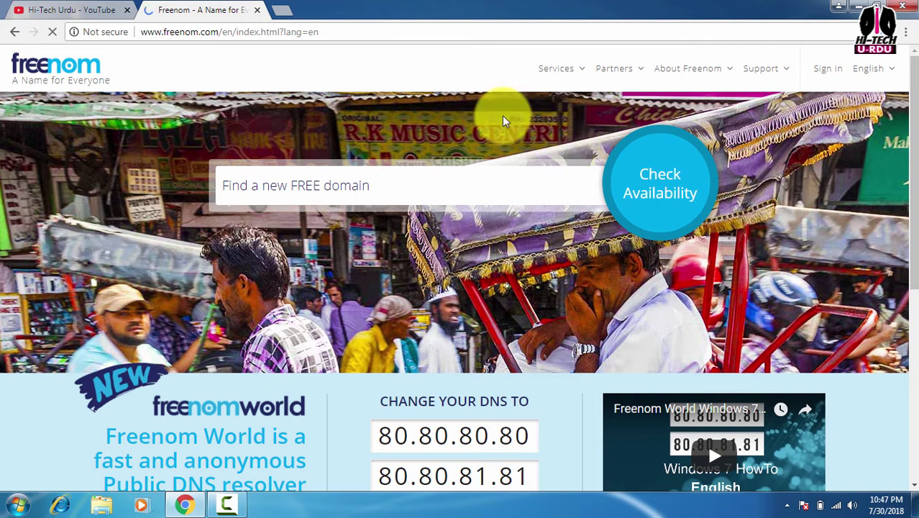
# Open a new browser tab beside the Freenom homepage tab
pyautogui.click(282, 14)
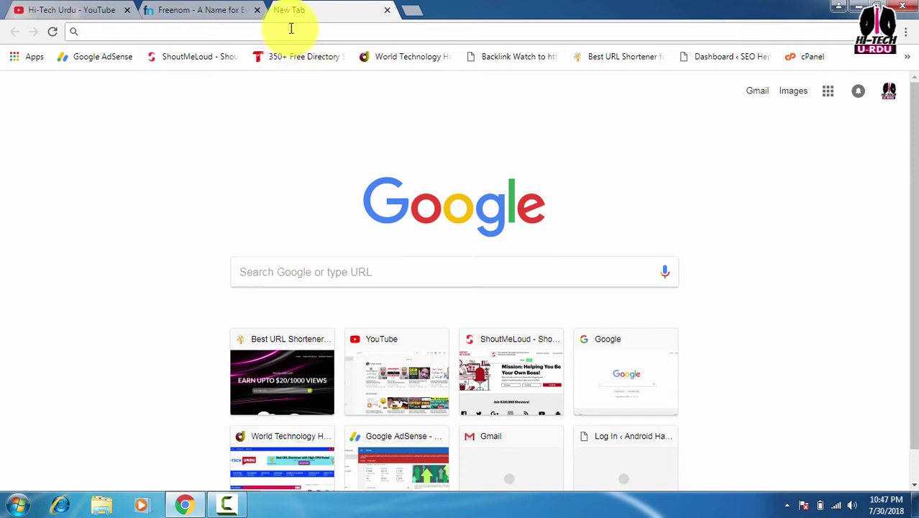
# Search Google for 'infinity web host' and open the InfinityFree hosting website
pyautogui.write('inf')
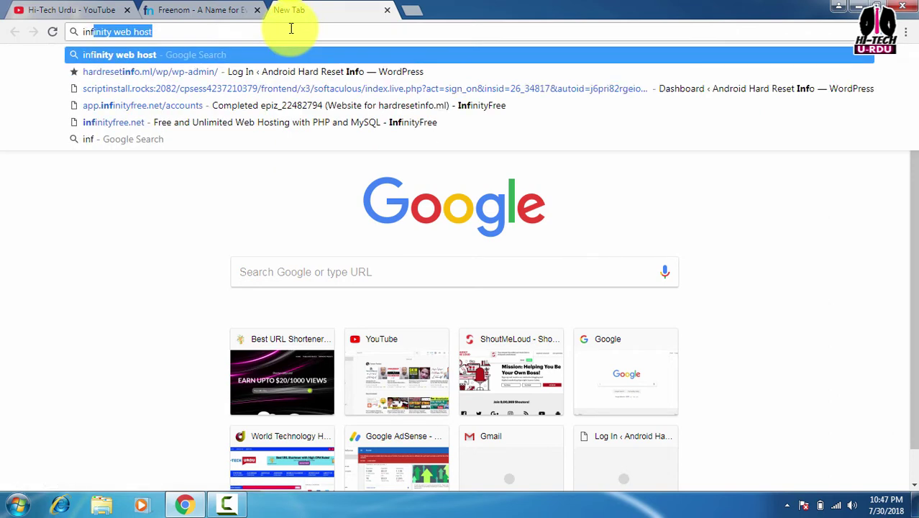
pyautogui.write('ini')
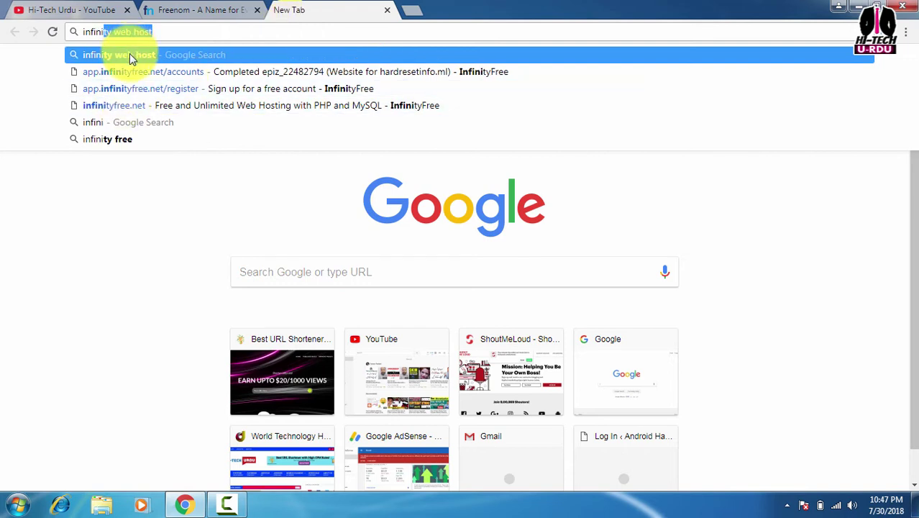
pyautogui.click(129, 54)
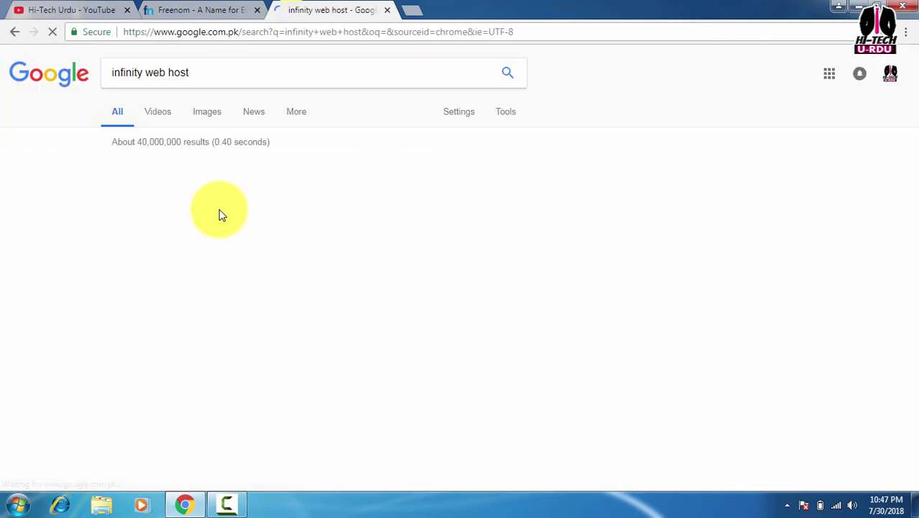
pyautogui.scroll(-3, 269, 234)
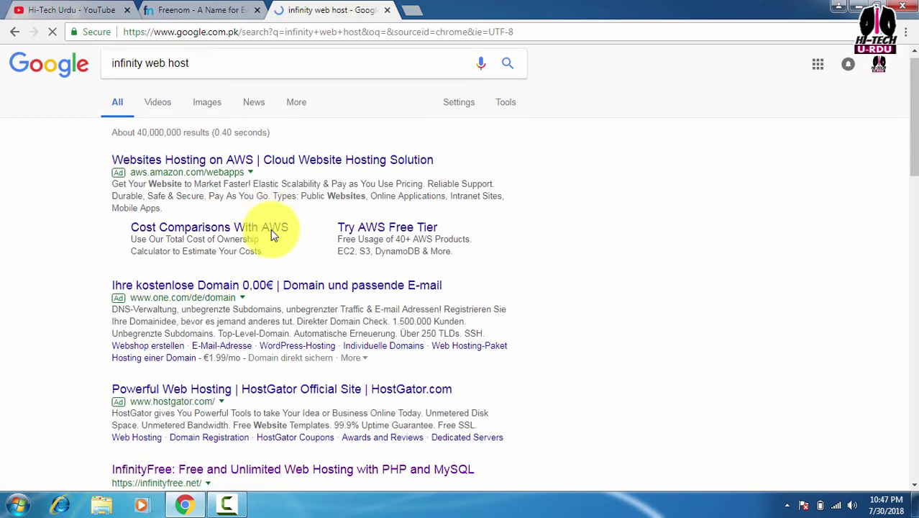
pyautogui.click(227, 280)
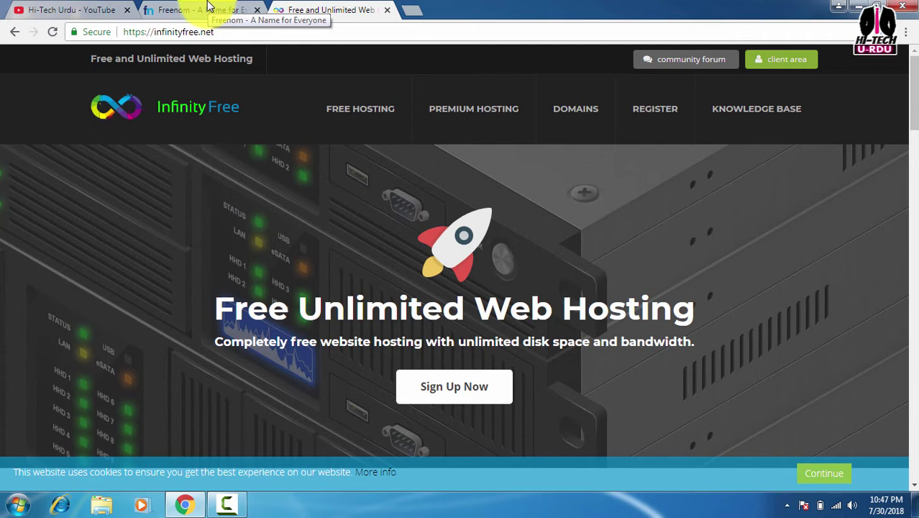
pyautogui.click(415, 13)
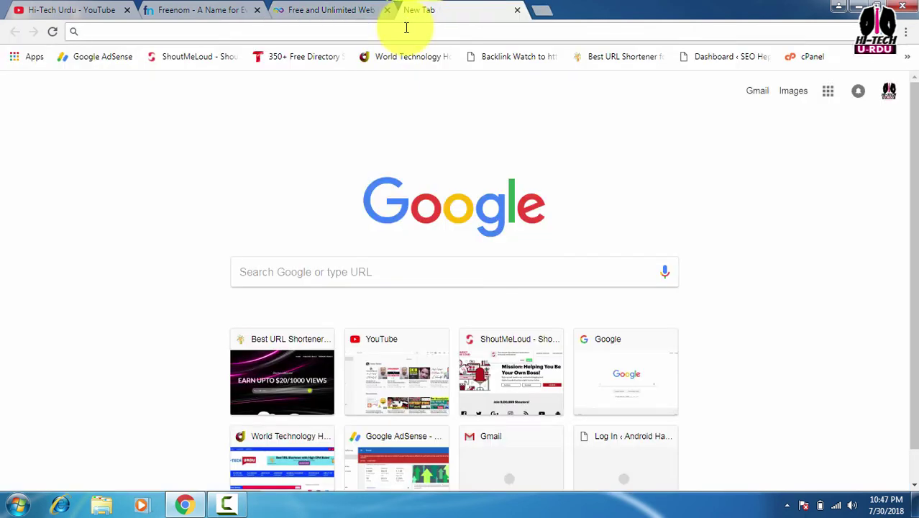
pyautogui.write('go')
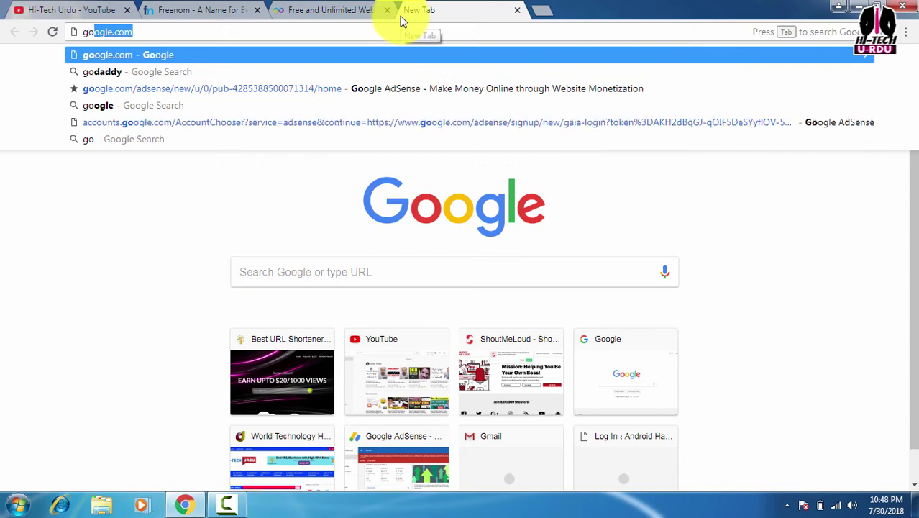
pyautogui.write('d')
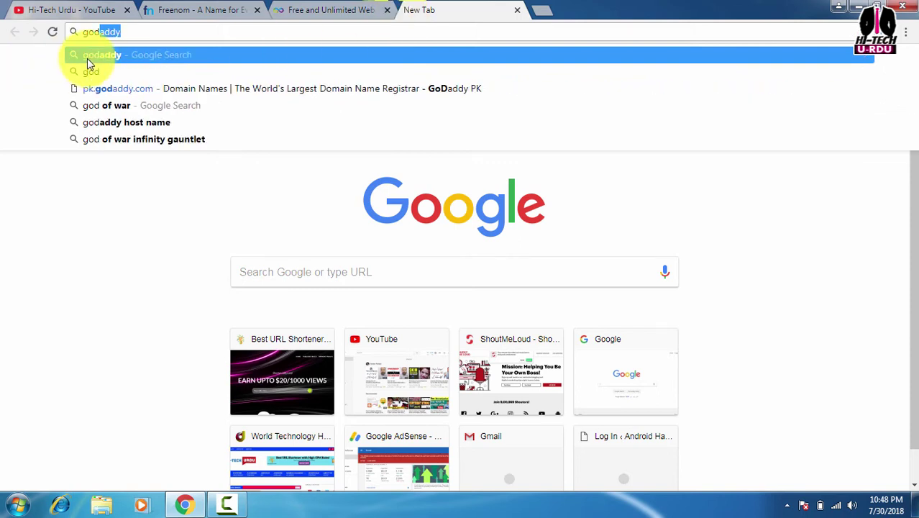
pyautogui.press('Return')
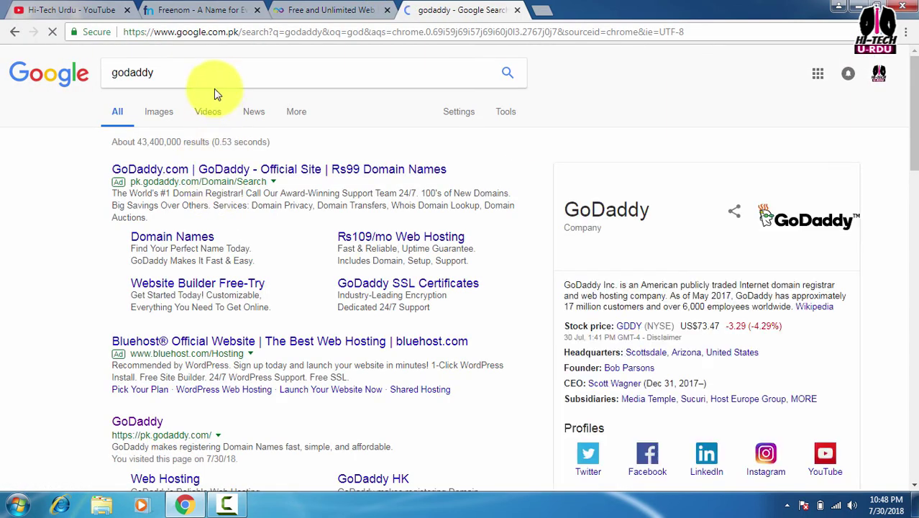
pyautogui.scroll(-3, 361, 222)
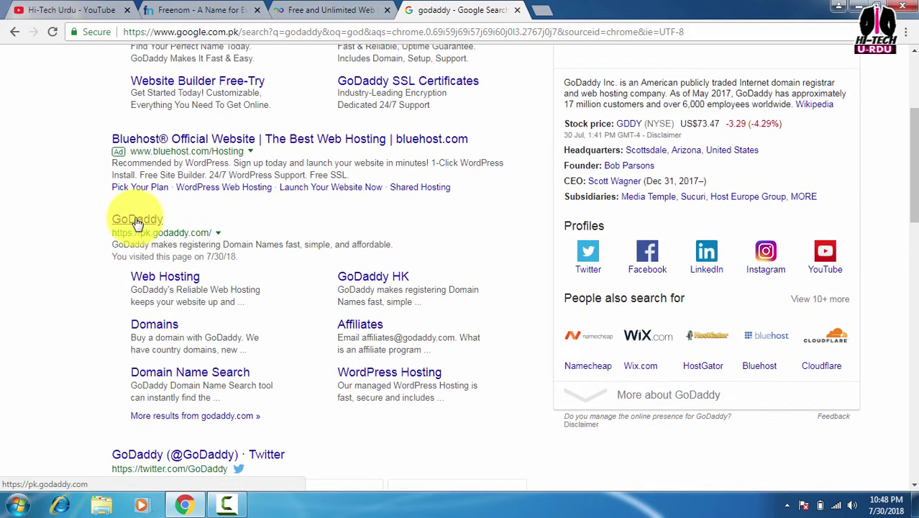
pyautogui.click(136, 221)
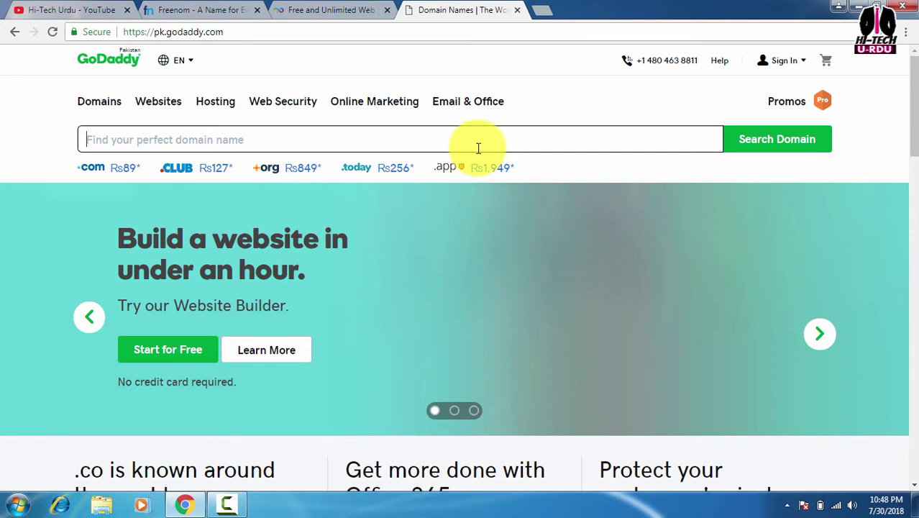
pyautogui.scroll(-5, 478, 148)
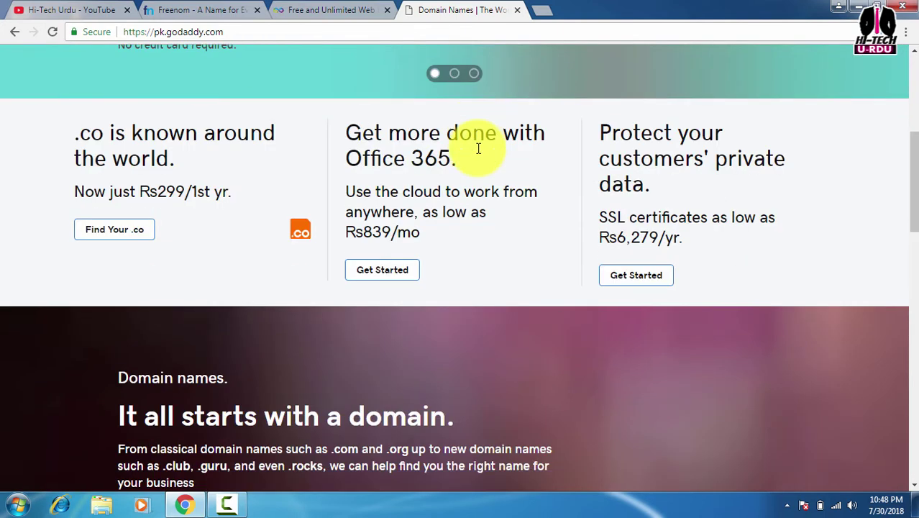
pyautogui.scroll(5, 479, 149)
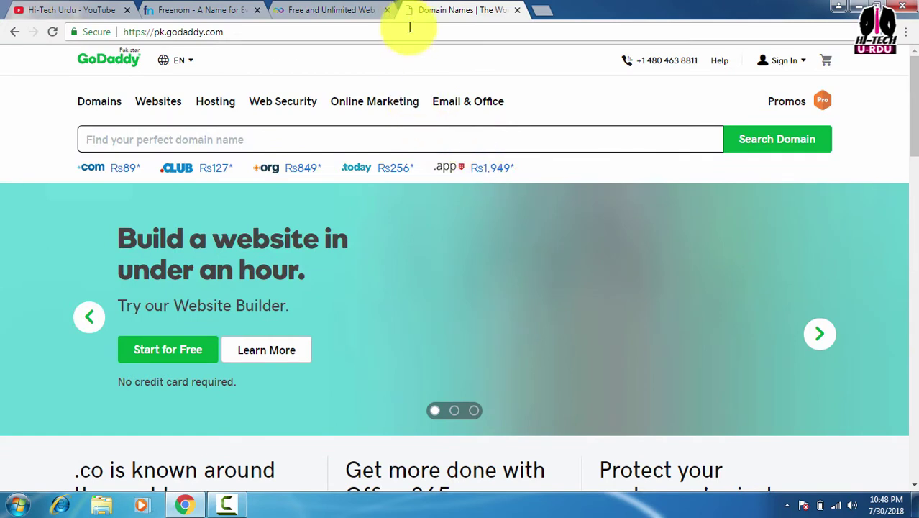
pyautogui.click(516, 12)
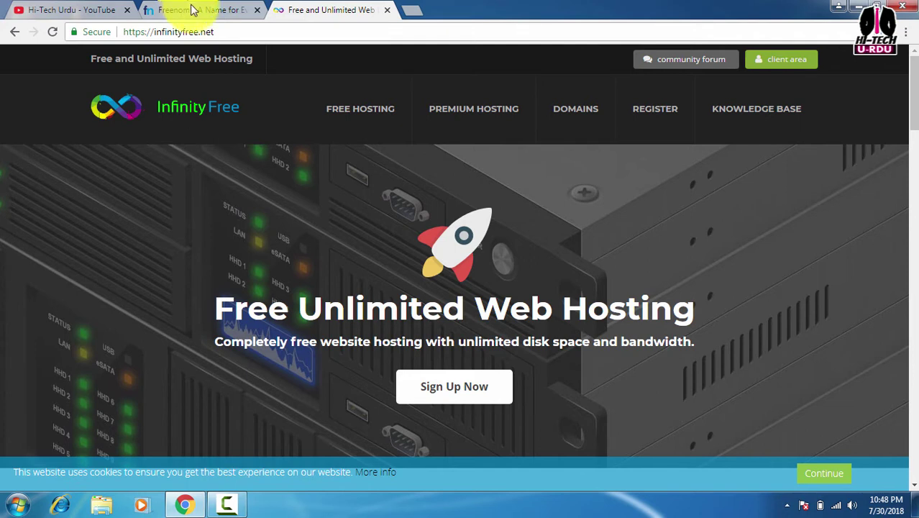
# Back on Freenom, sign in to the account and go to Register a New Domain
pyautogui.click(209, 10)
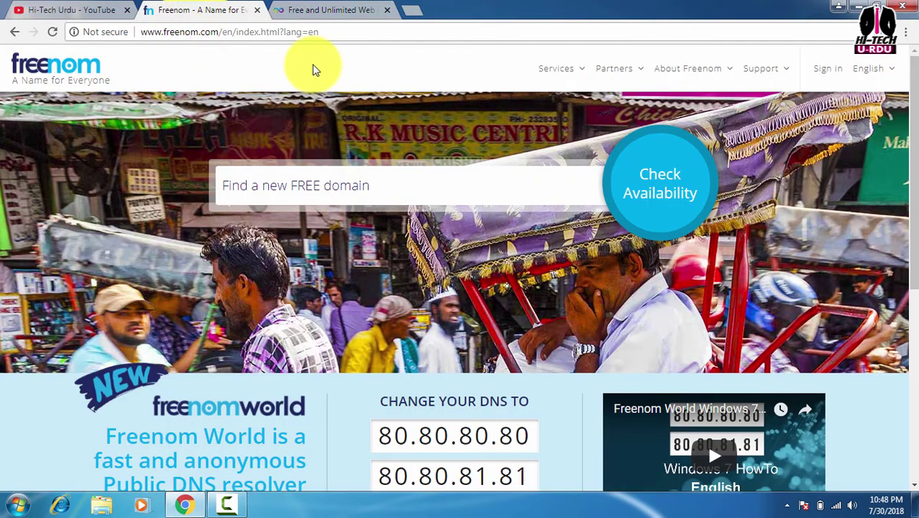
pyautogui.click(820, 72)
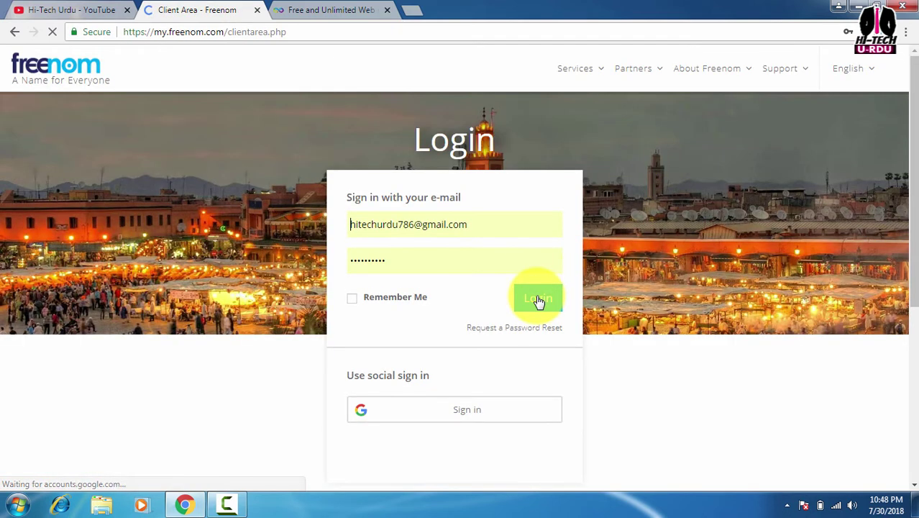
pyautogui.click(539, 301)
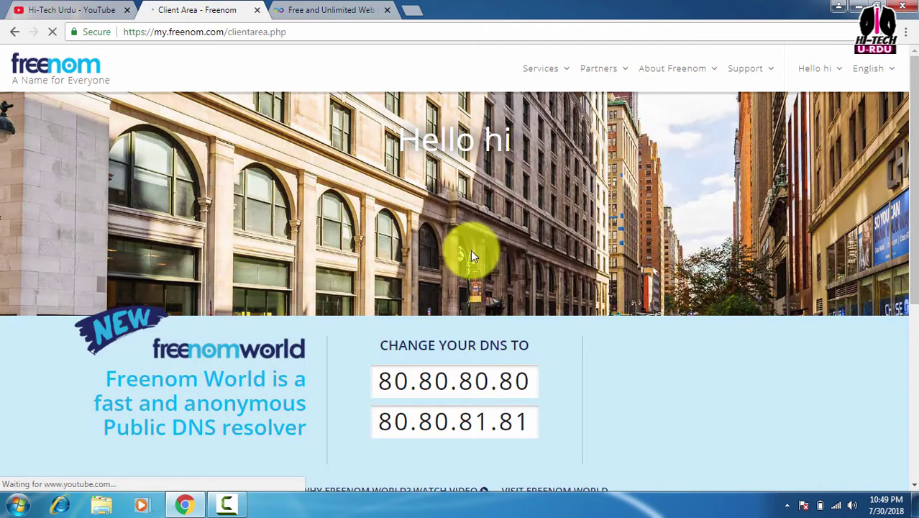
pyautogui.moveTo(561, 70)
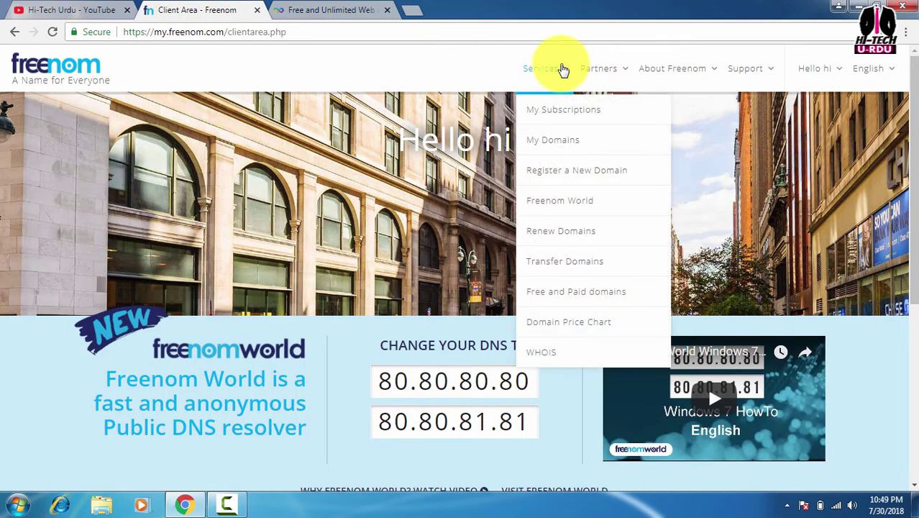
pyautogui.click(562, 170)
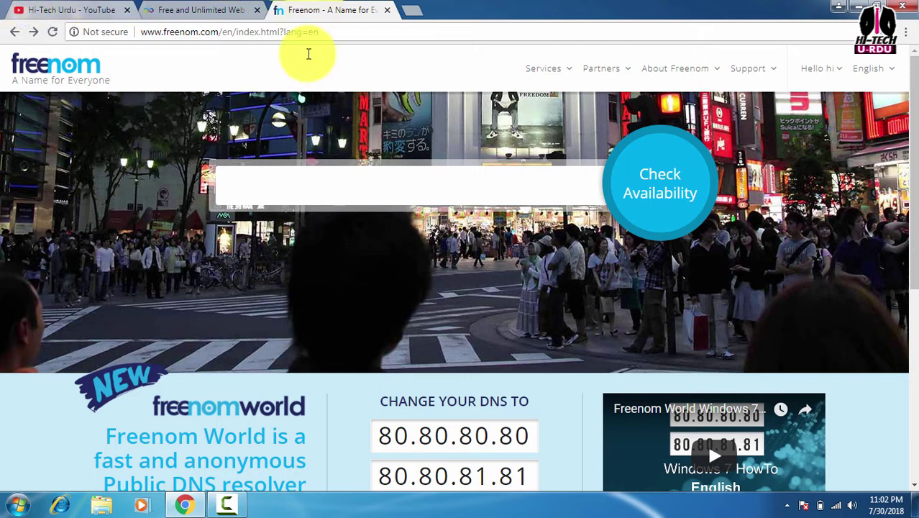
# Check which 'apkmods' domains are available on Freenom
pyautogui.click(368, 192)
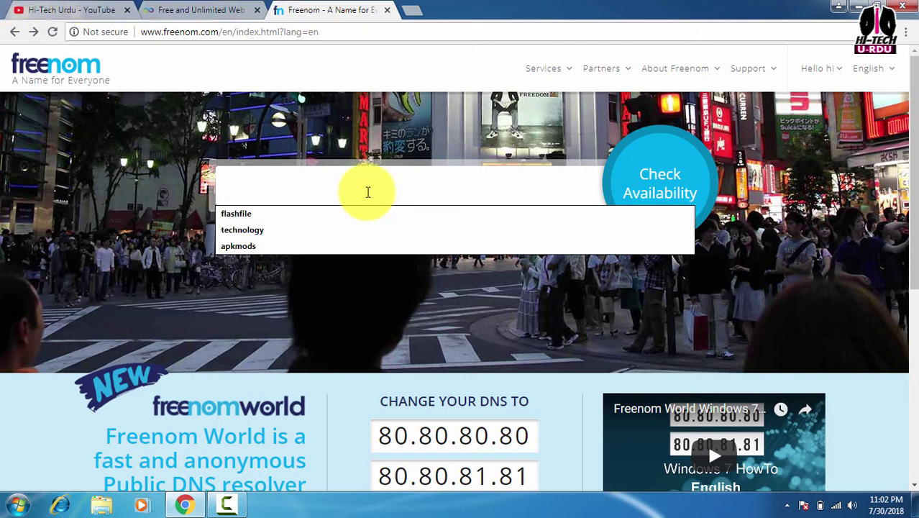
pyautogui.write('apk')
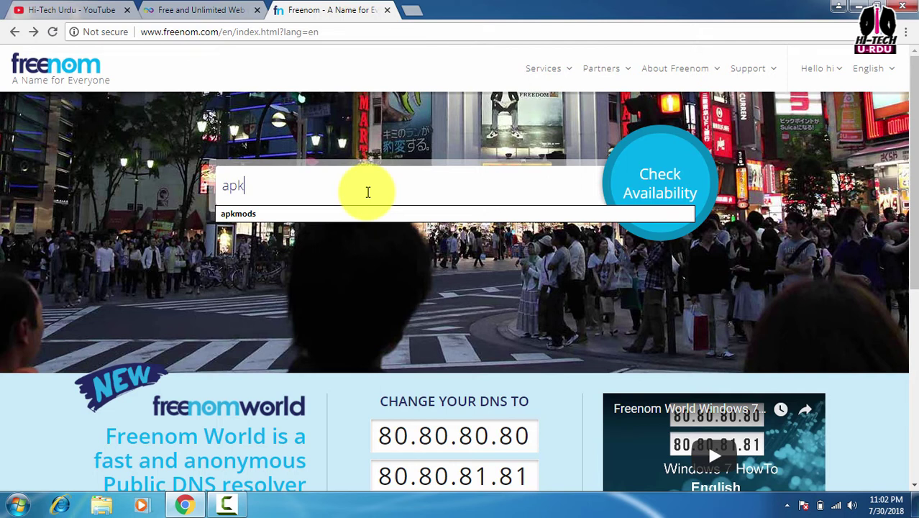
pyautogui.write('mods')
pyautogui.click(665, 175)
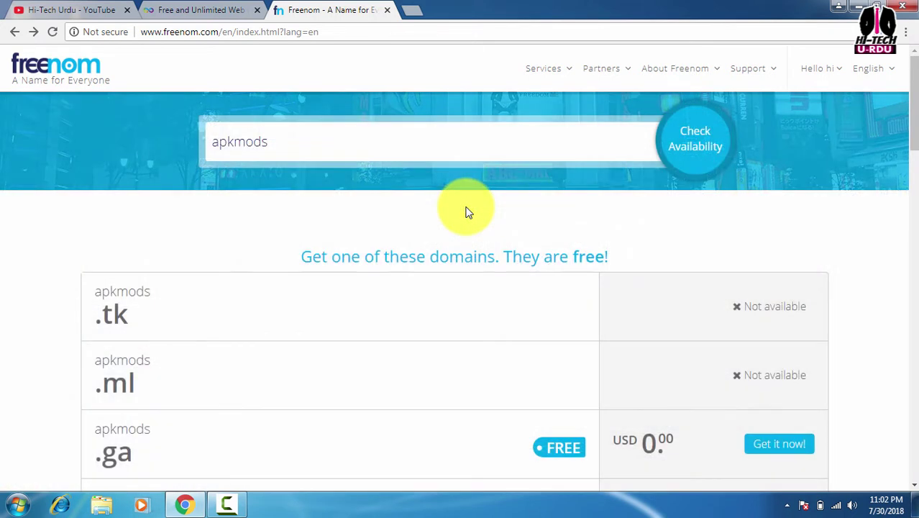
pyautogui.scroll(-2, 471, 290)
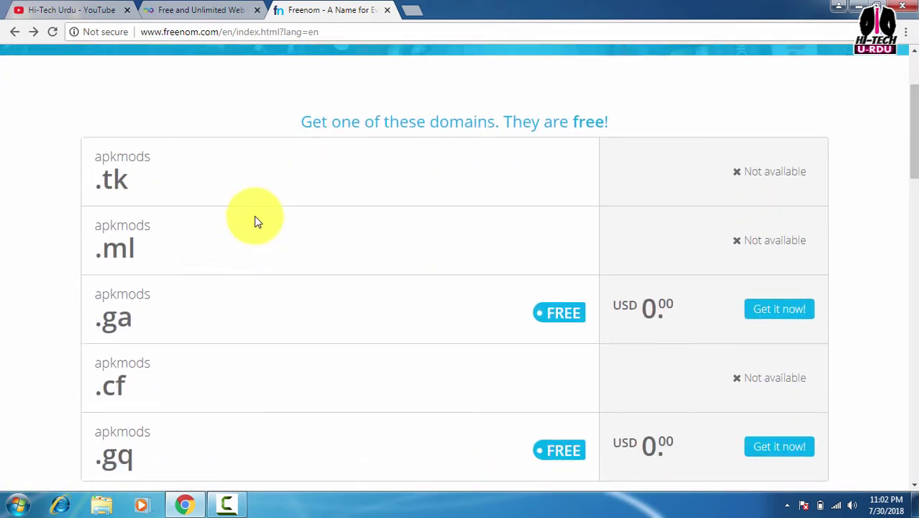
pyautogui.scroll(-1, 274, 179)
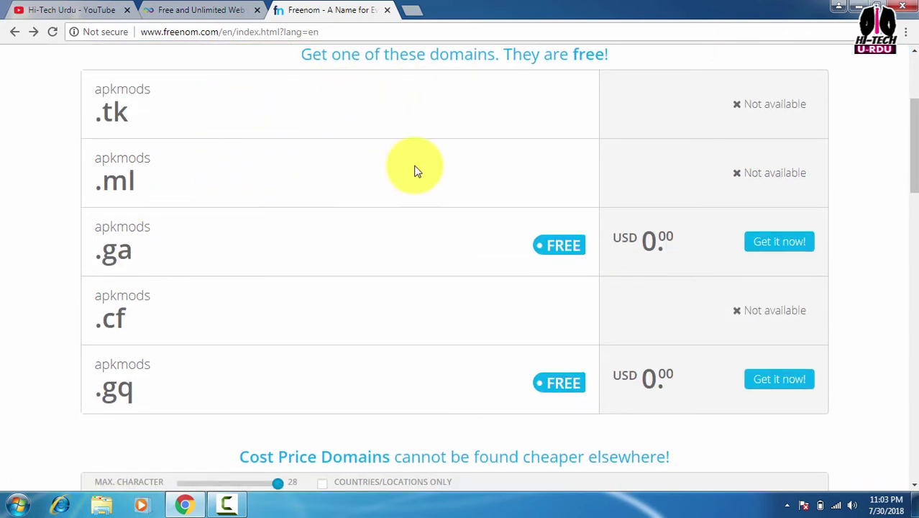
pyautogui.scroll(-1, 389, 186)
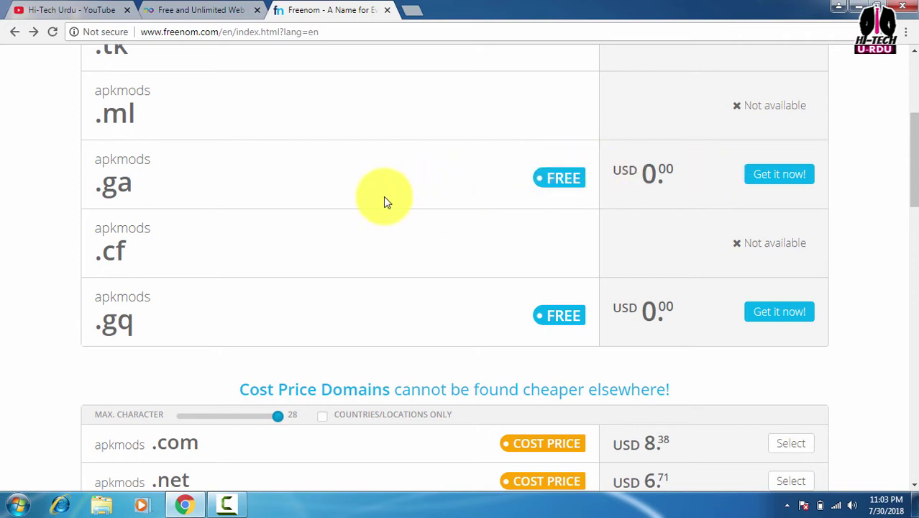
# Add the free apkmods.ga domain to the cart and proceed to checkout
pyautogui.click(769, 179)
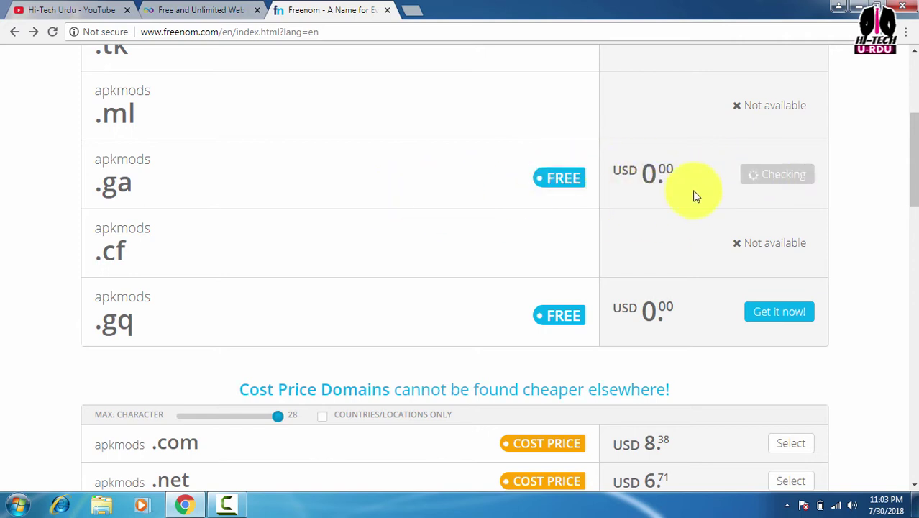
pyautogui.scroll(1, 696, 196)
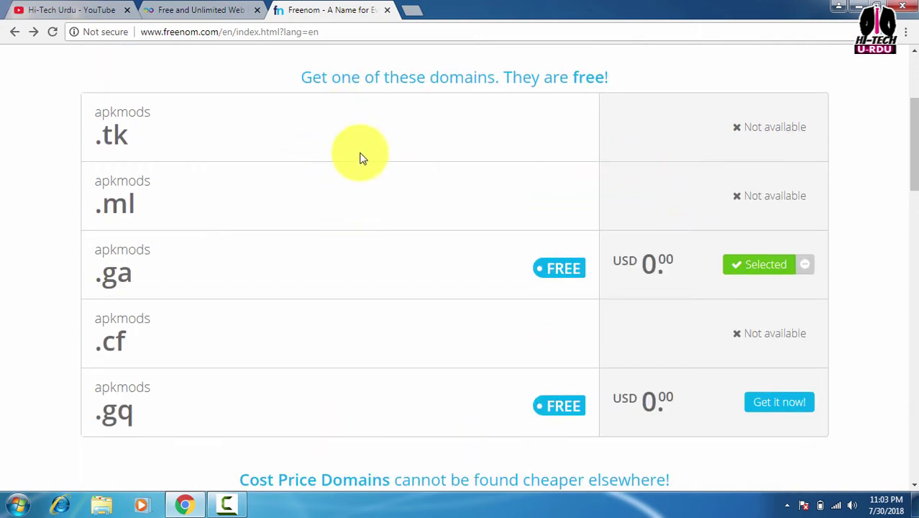
pyautogui.scroll(2, 367, 163)
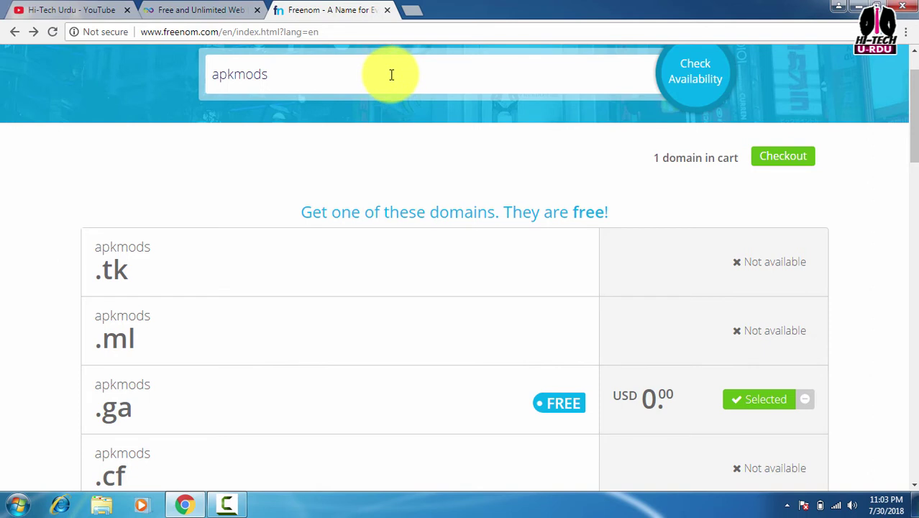
pyautogui.scroll(-2, 367, 303)
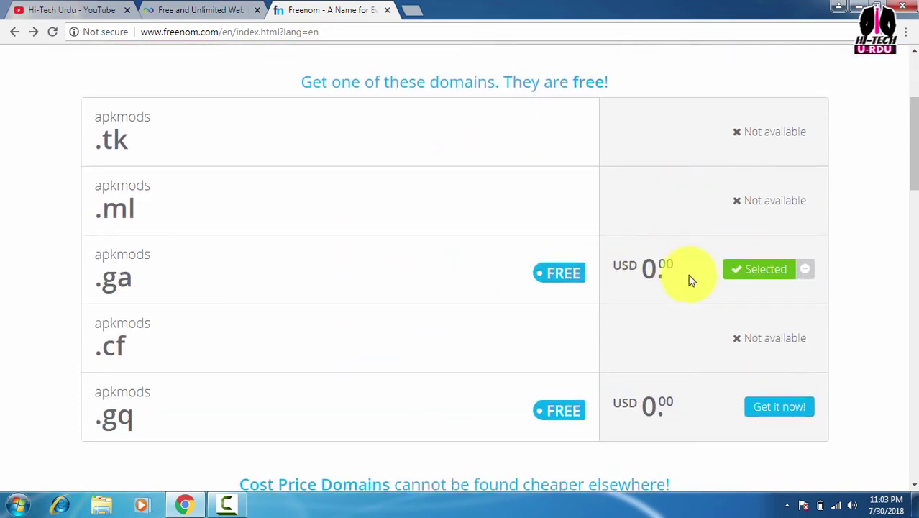
pyautogui.scroll(3, 741, 252)
pyautogui.click(784, 227)
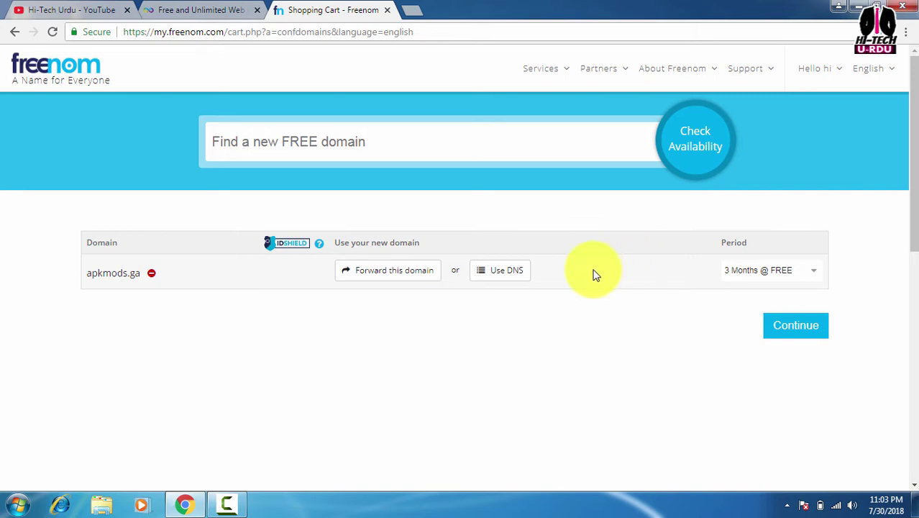
# Set the registration period to 12 Months @ FREE and complete the apkmods.ga order
pyautogui.click(810, 272)
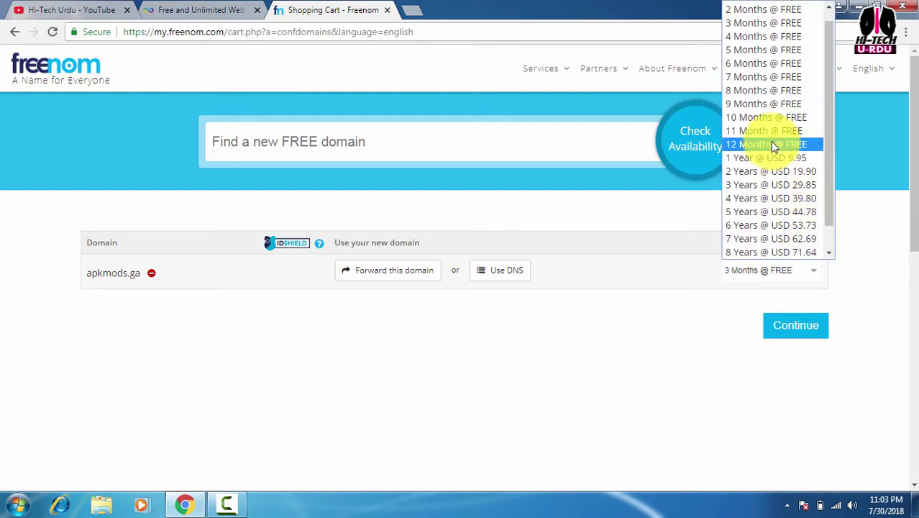
pyautogui.click(771, 142)
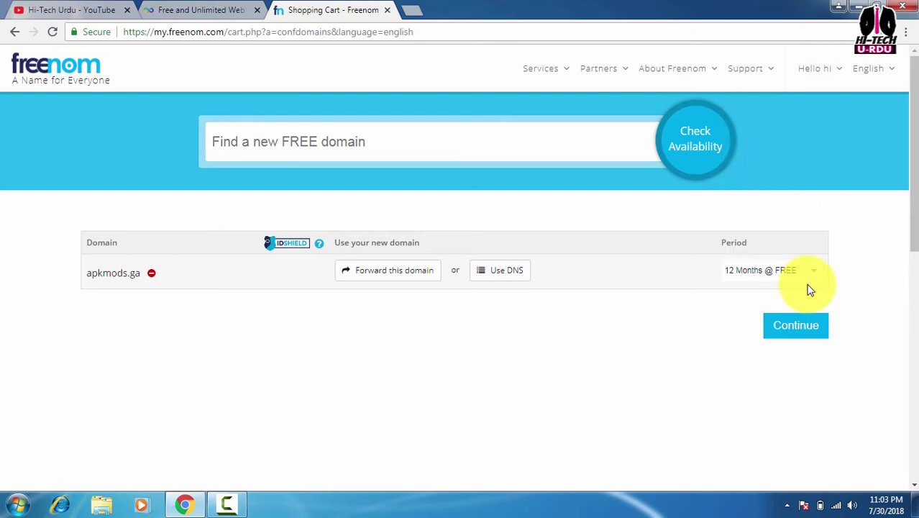
pyautogui.click(789, 328)
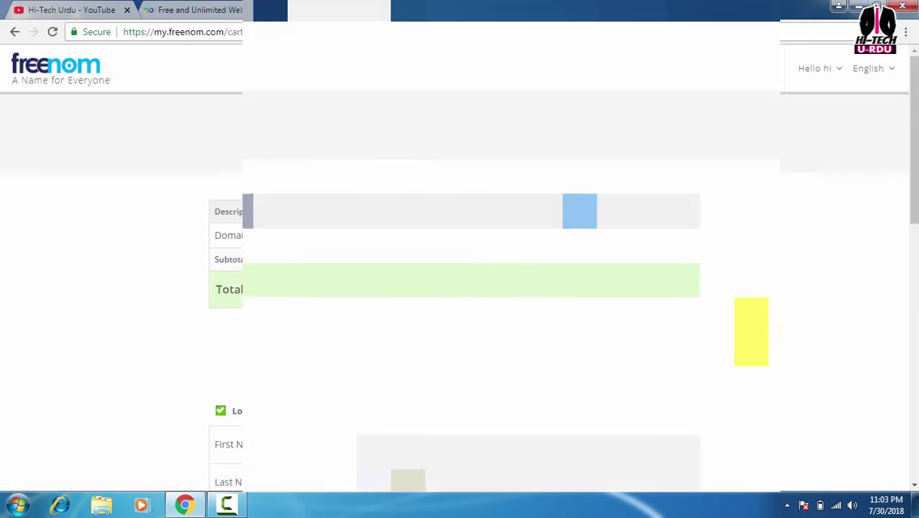
pyautogui.scroll(-8, 461, 288)
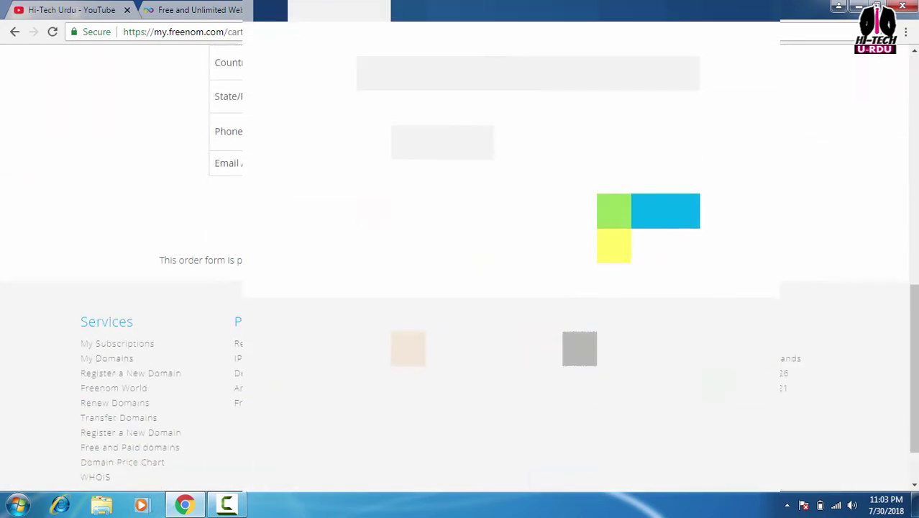
pyautogui.click(614, 216)
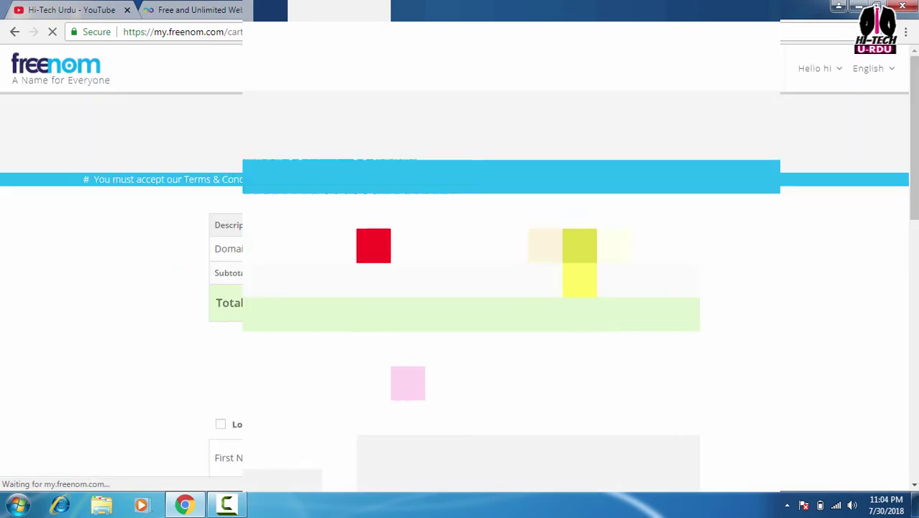
pyautogui.scroll(-10, 580, 263)
pyautogui.scroll(-3, 580, 262)
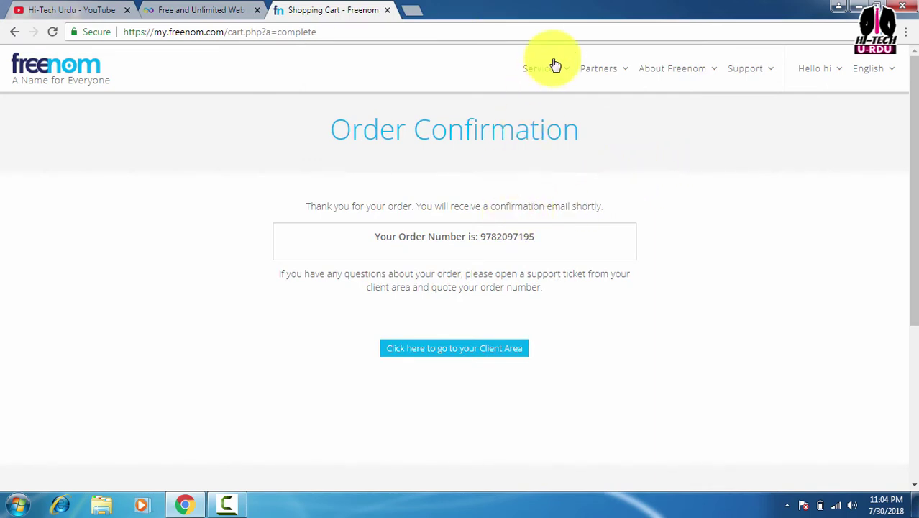
# Confirm apkmods.ga under My Domains, then return to the InfinityFree tab
pyautogui.moveTo(553, 70)
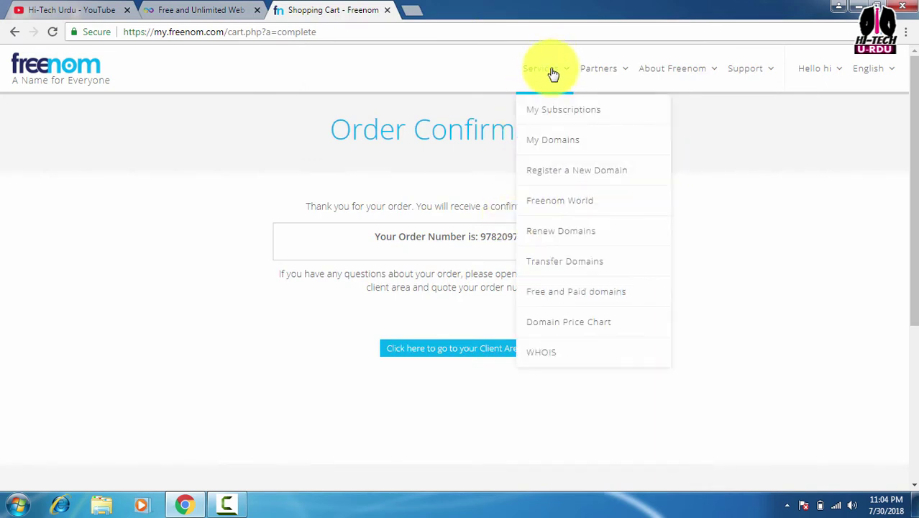
pyautogui.click(552, 143)
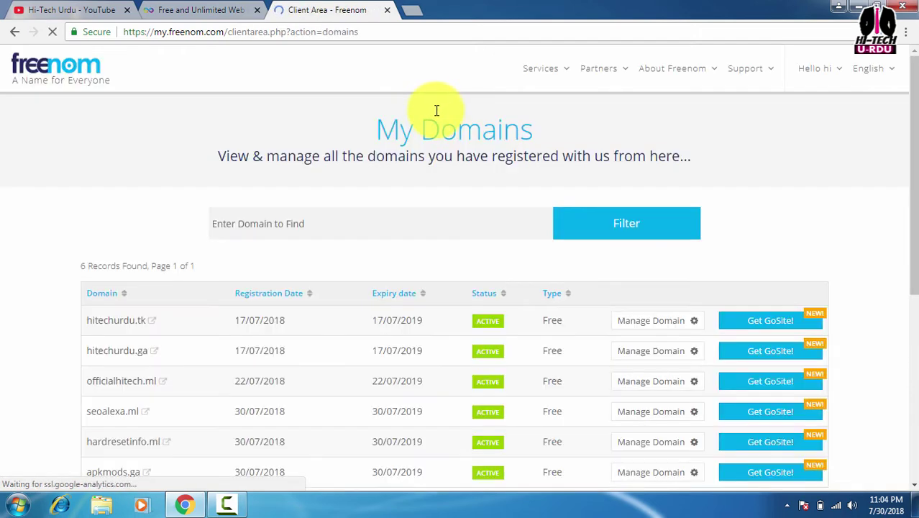
pyautogui.click(199, 10)
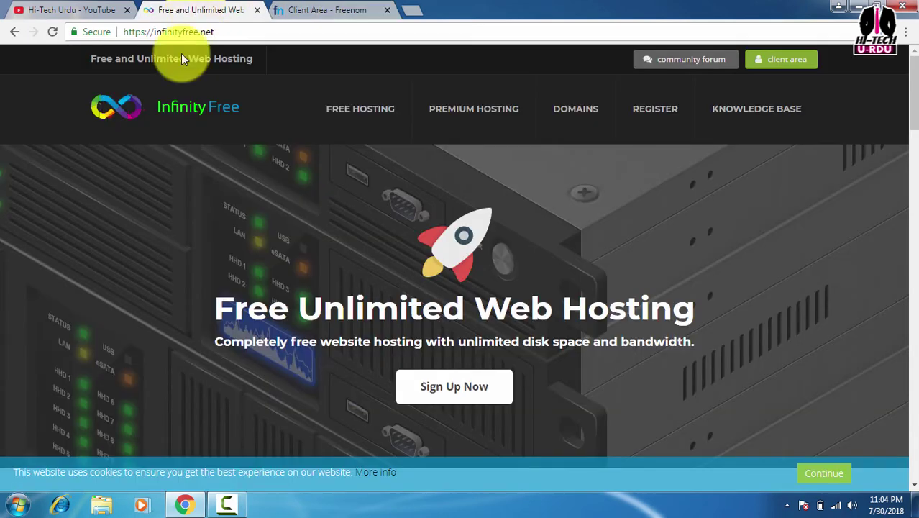
# Move the InfinityFree tab after Freenom, open its Create a hosting account form, then return to Freenom
pyautogui.moveTo(210, 16); pyautogui.dragTo(272, 12)
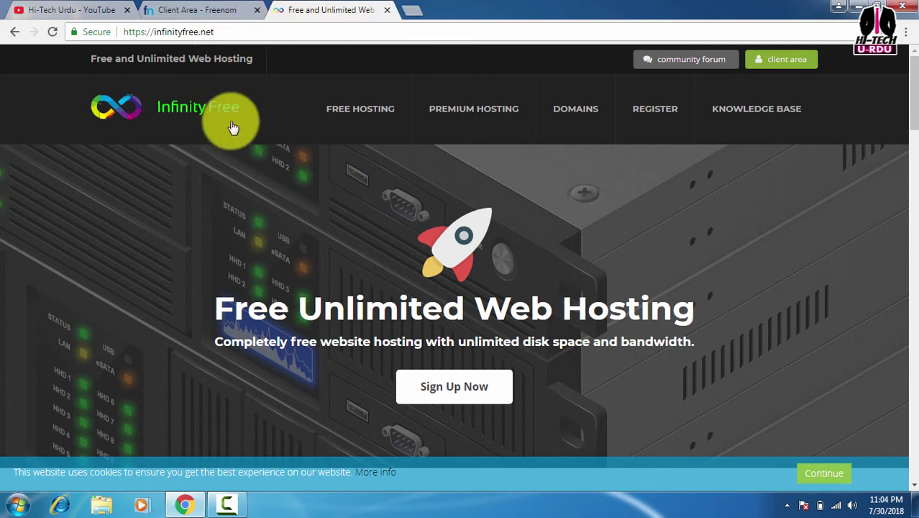
pyautogui.click(449, 381)
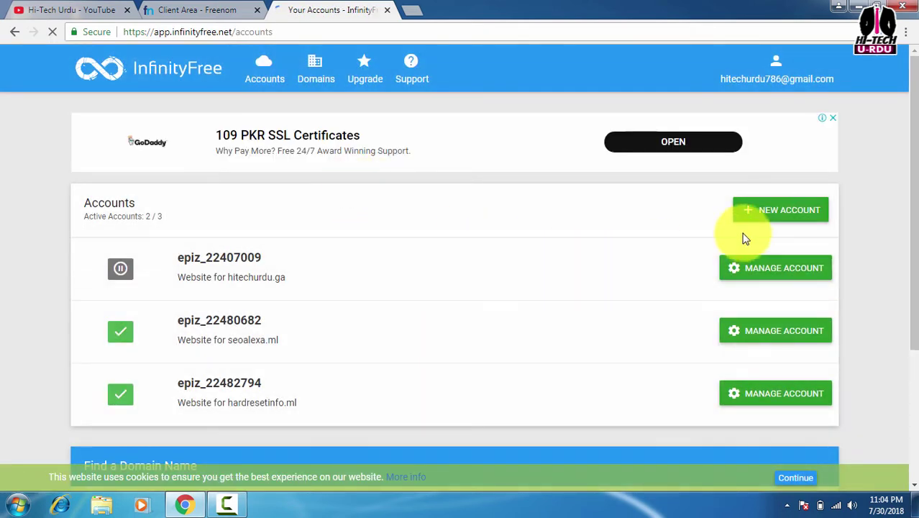
pyautogui.click(777, 210)
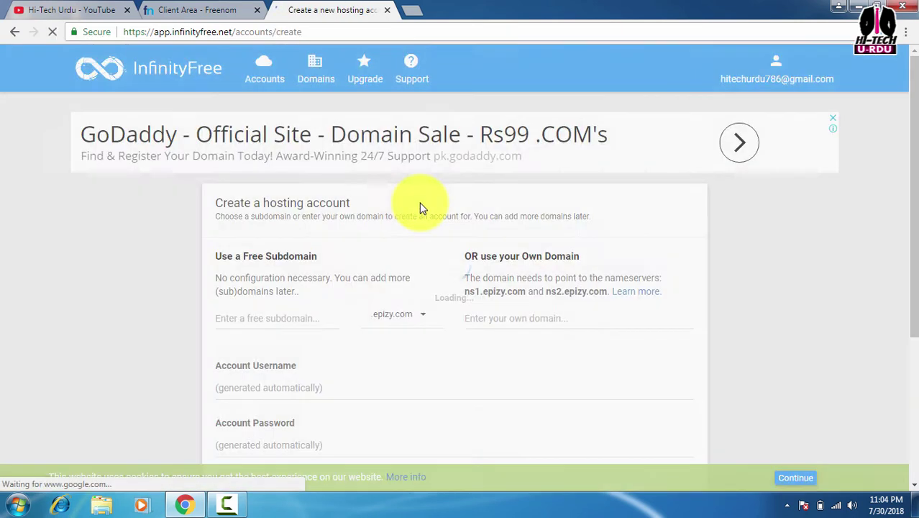
pyautogui.scroll(-1, 345, 187)
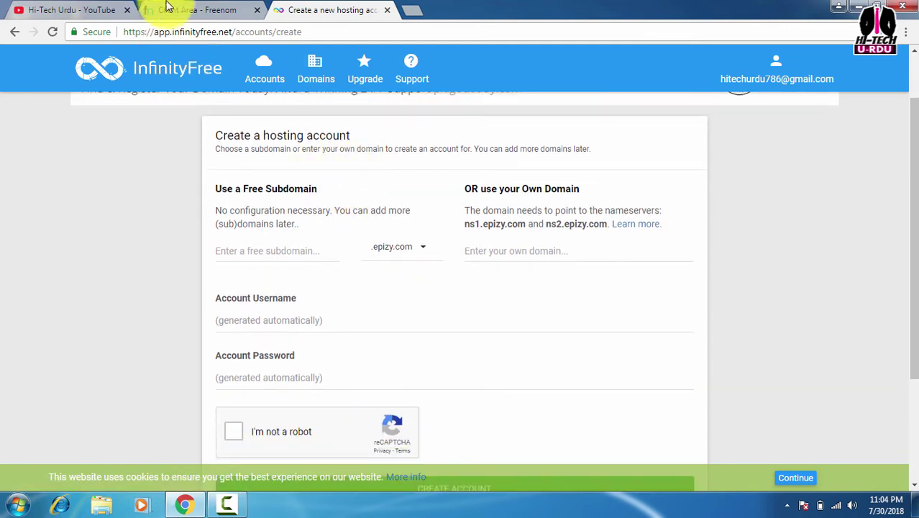
pyautogui.click(195, 10)
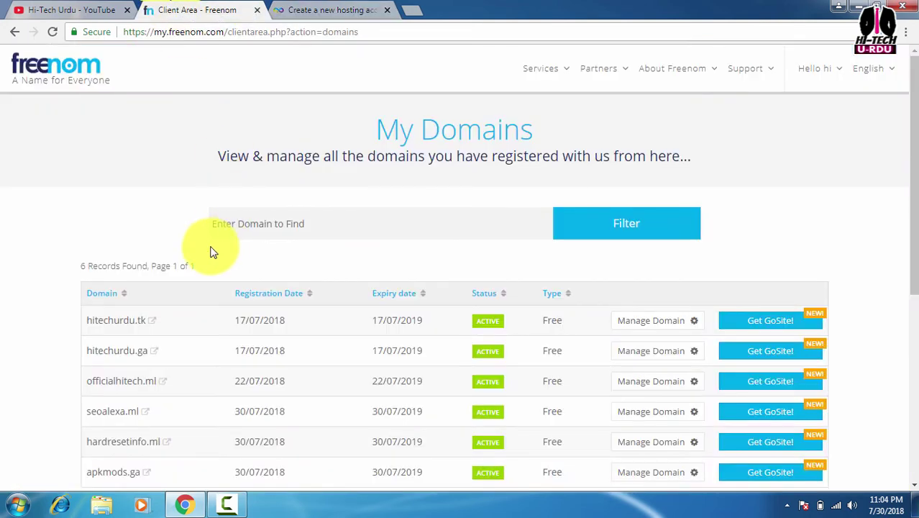
# Copy the apkmods.ga domain name from My Domains and go back to the hosting form
pyautogui.scroll(-2, 204, 192)
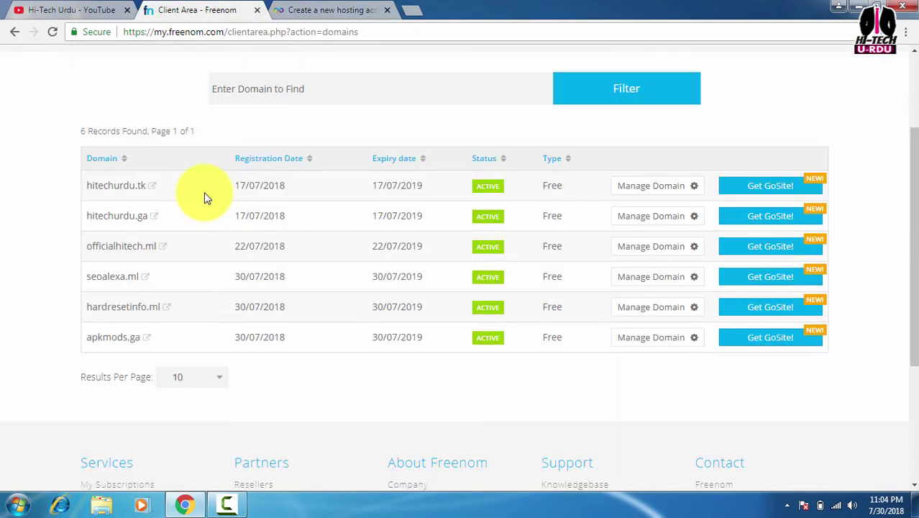
pyautogui.moveTo(87, 337); pyautogui.dragTo(137, 338)
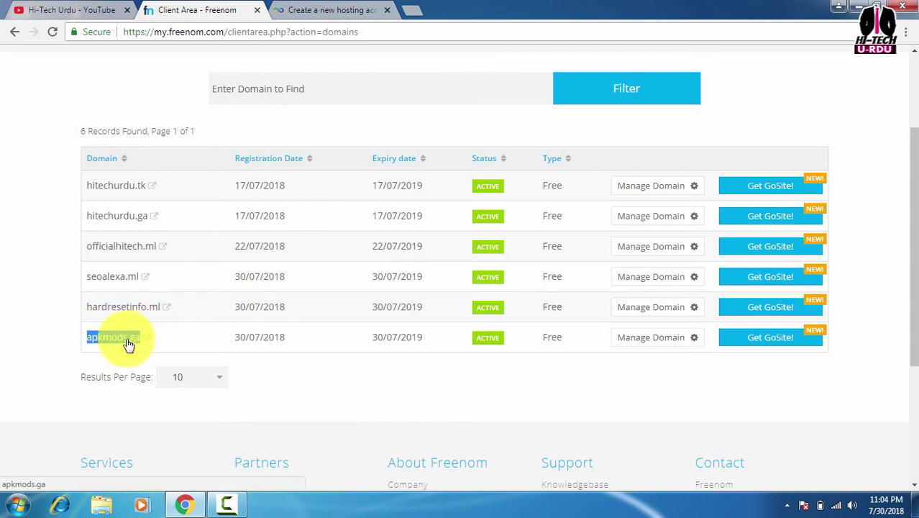
pyautogui.rightClick(127, 338)
pyautogui.click(157, 290)
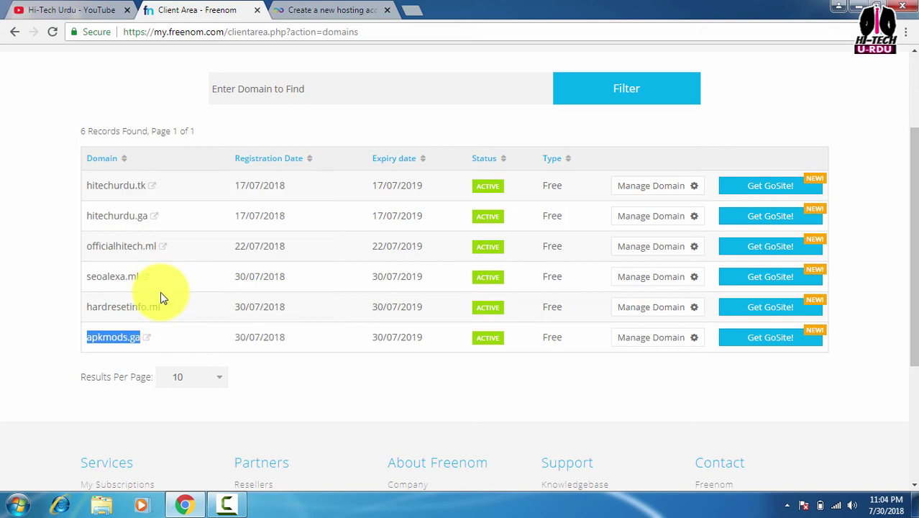
pyautogui.click(349, 9)
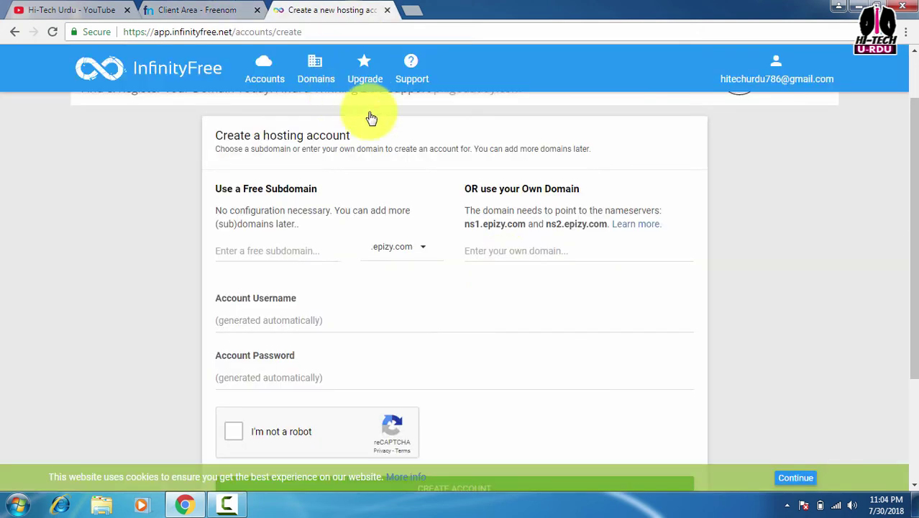
# Paste apkmods.ga into the hosting form's own-domain field
pyautogui.click(514, 250)
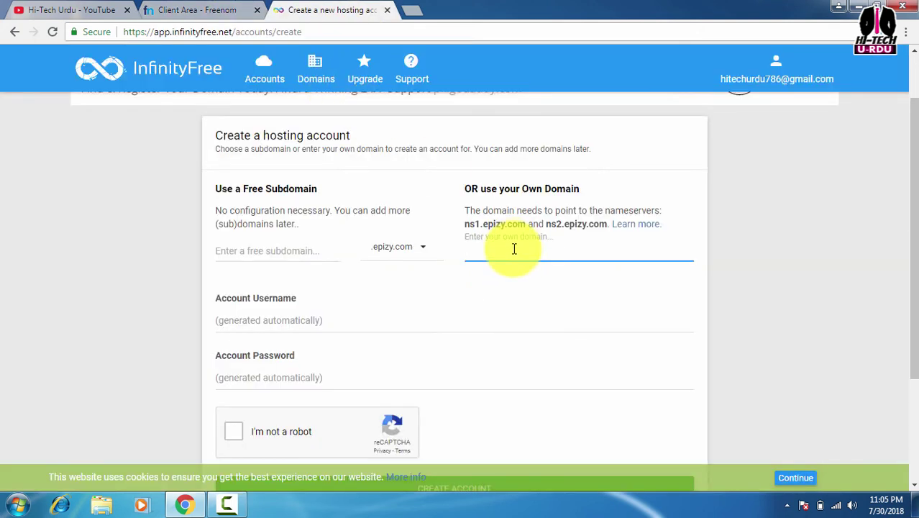
pyautogui.rightClick(514, 249)
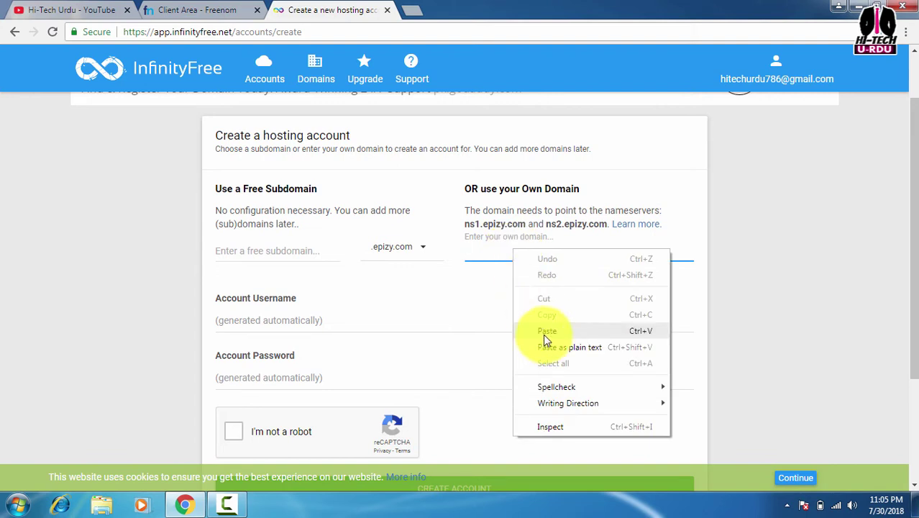
pyautogui.click(543, 334)
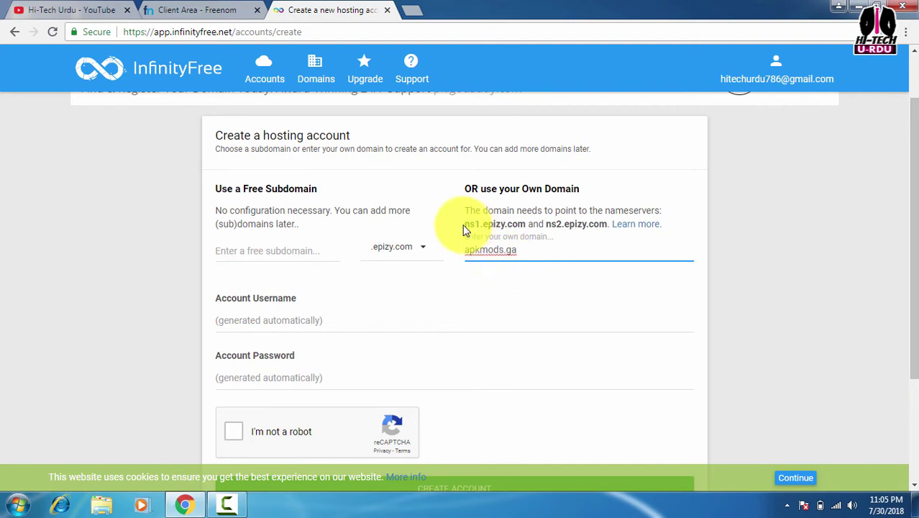
# Copy the nameserver ns1.epizy.com and switch back to the Freenom domains list
pyautogui.moveTo(464, 229); pyautogui.dragTo(526, 225)
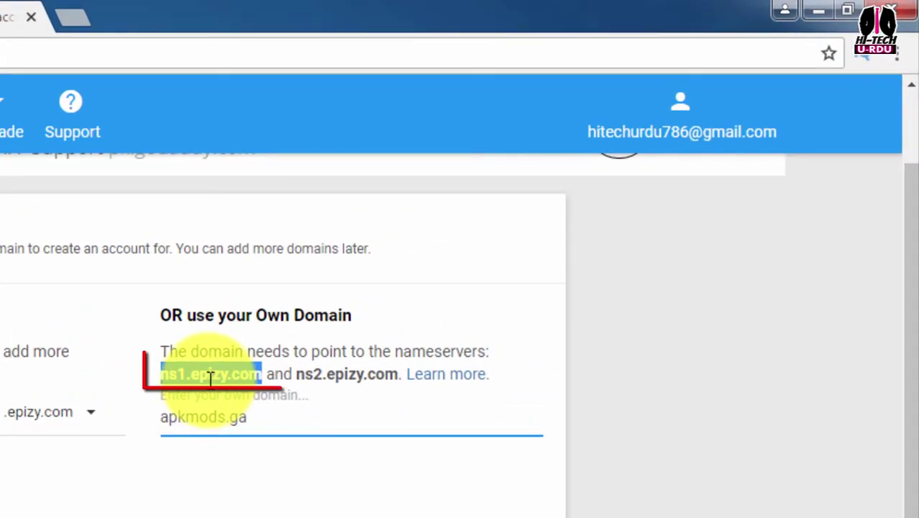
pyautogui.rightClick(428, 262)
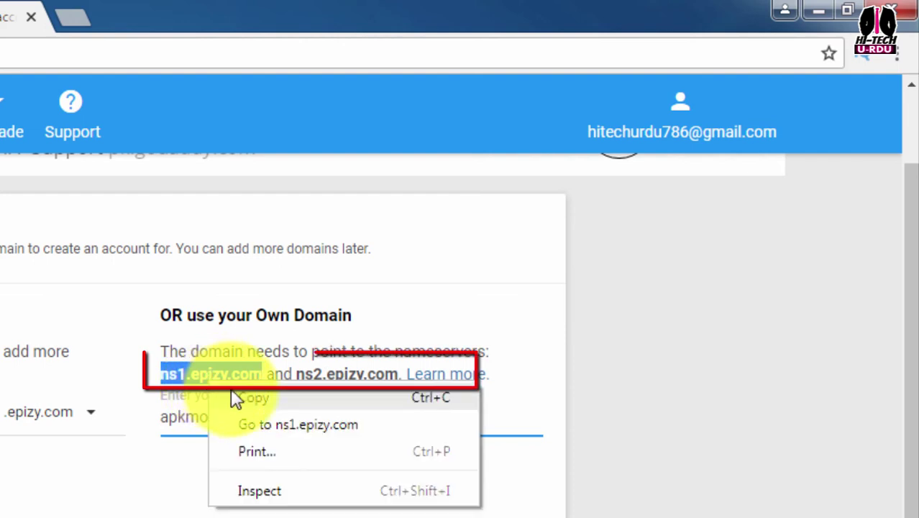
pyautogui.click(253, 398)
pyautogui.click(31, 16)
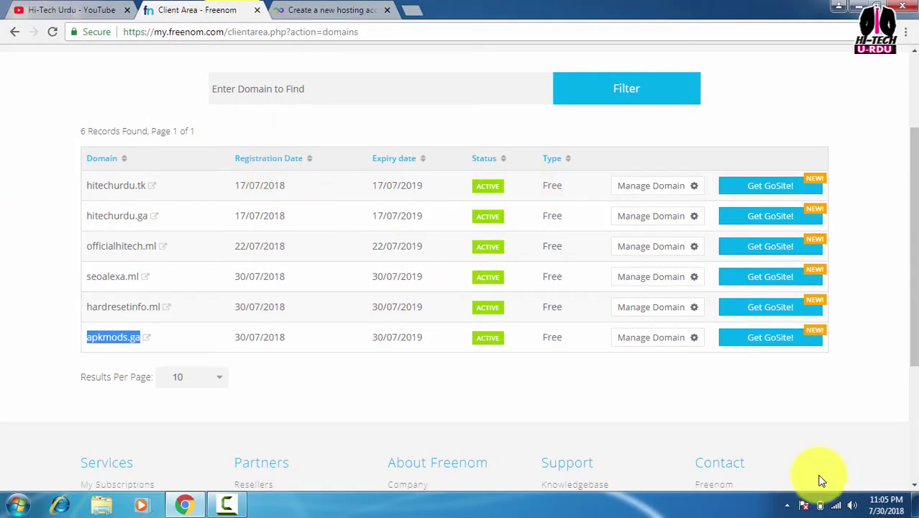
# Open apkmods.ga's nameserver settings and choose custom nameservers
pyautogui.click(651, 342)
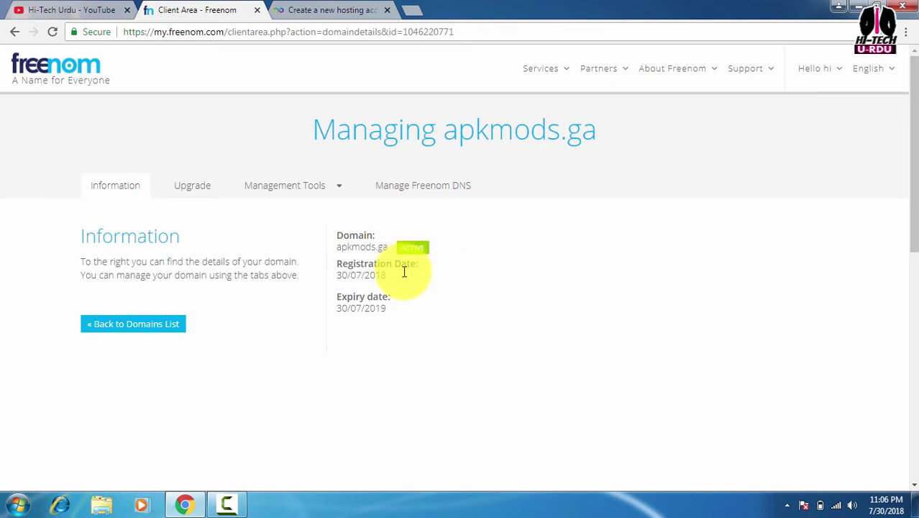
pyautogui.click(300, 194)
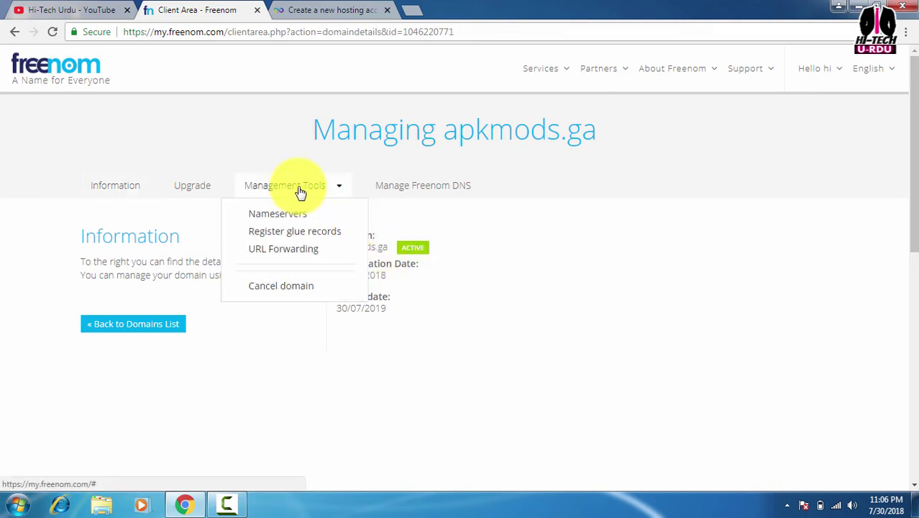
pyautogui.click(269, 220)
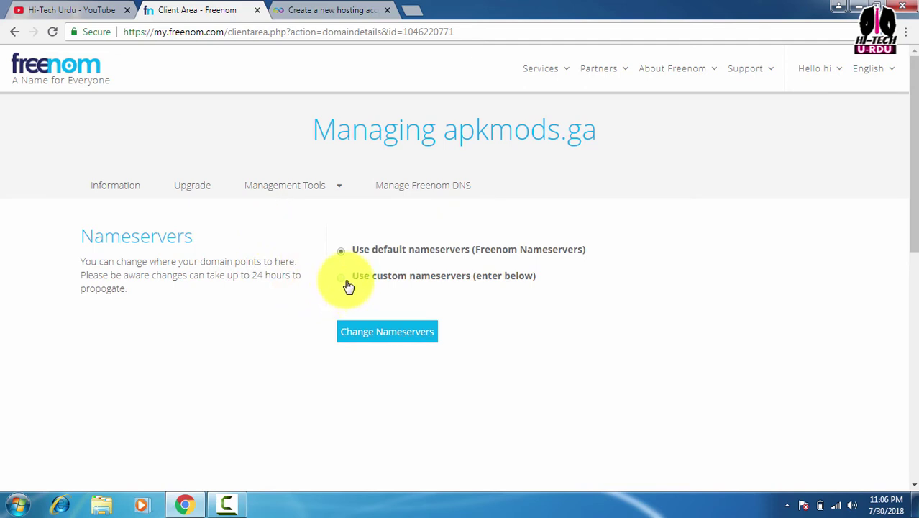
pyautogui.click(383, 280)
# Enter ns1.epizy.com and ns2.epizy.com as apkmods.ga's custom nameservers
pyautogui.click(381, 350)
pyautogui.rightClick(377, 345)
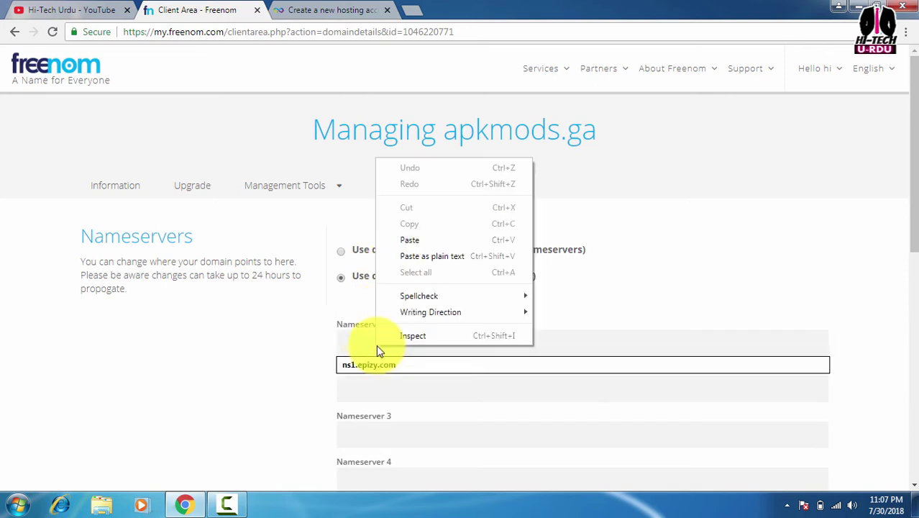
pyautogui.click(408, 238)
pyautogui.click(363, 386)
pyautogui.rightClick(364, 389)
pyautogui.click(398, 283)
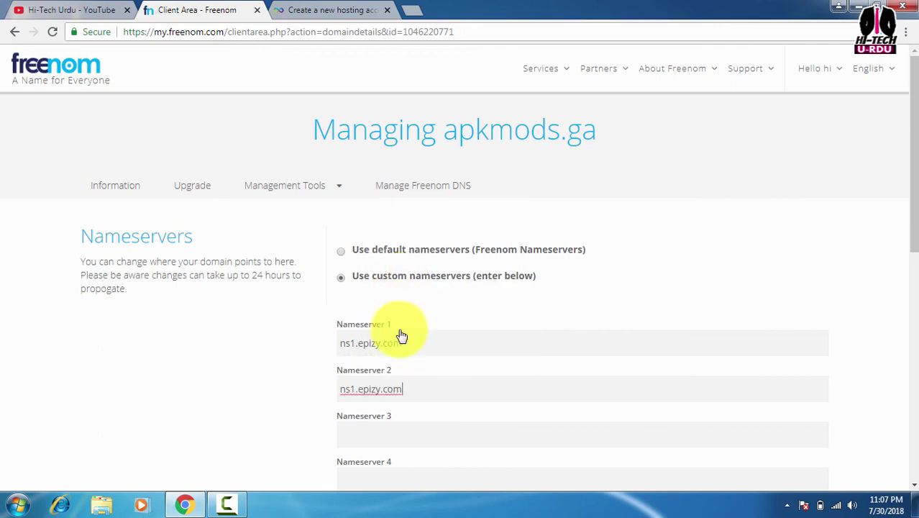
pyautogui.click(354, 388)
pyautogui.press('BackSpace')
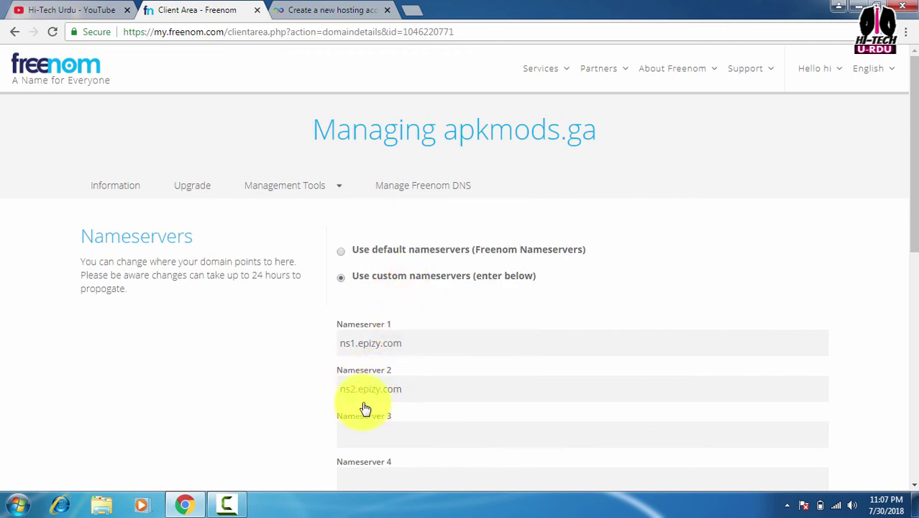
pyautogui.write('2')
pyautogui.scroll(-4, 365, 342)
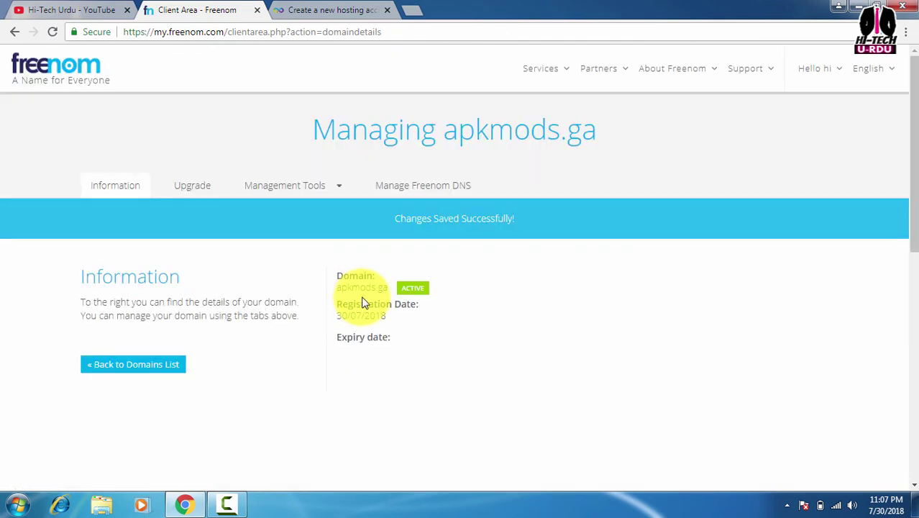
pyautogui.scroll(-1, 364, 299)
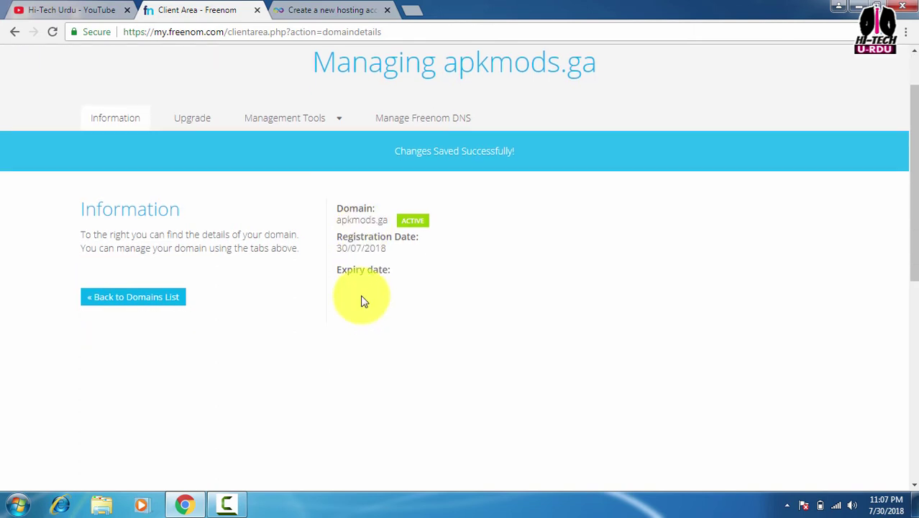
pyautogui.click(329, 9)
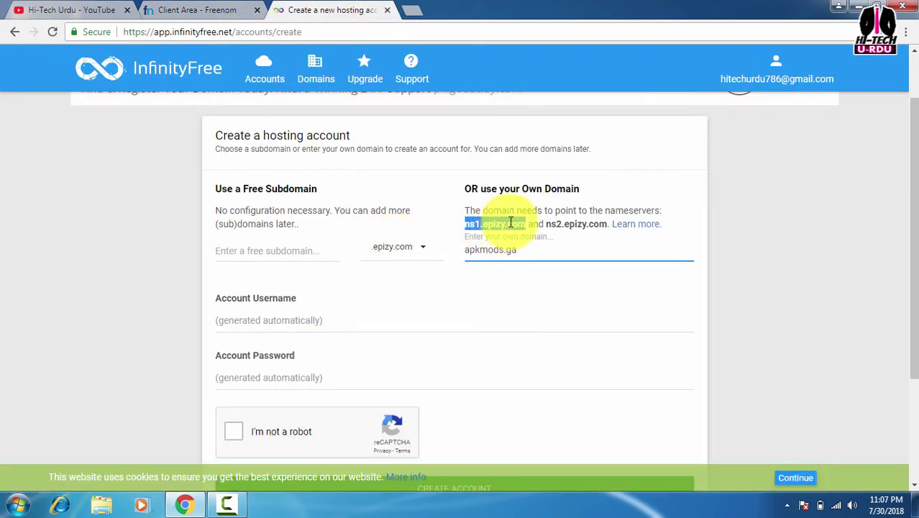
# Pass the crosswalk captcha and create the apkmods.ga hosting account, then view it in the client area
pyautogui.click(497, 267)
pyautogui.scroll(-1, 496, 267)
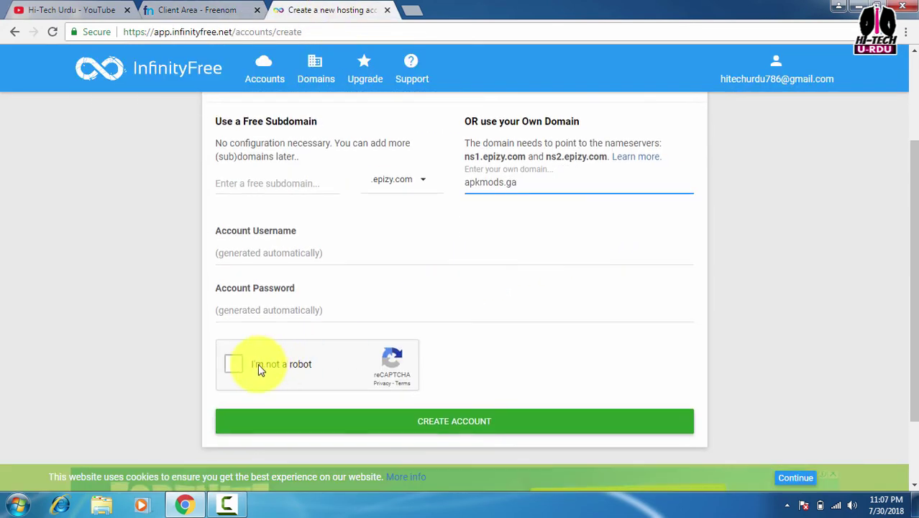
pyautogui.click(238, 365)
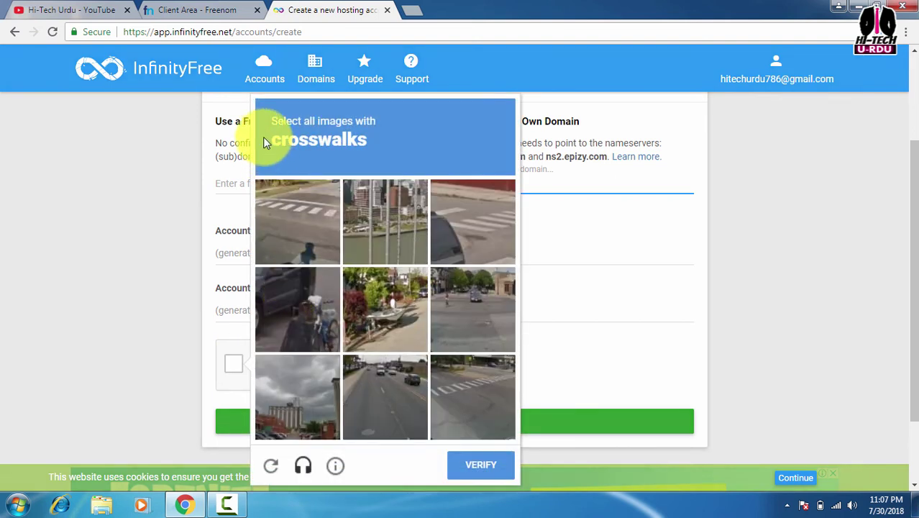
pyautogui.click(321, 228)
pyautogui.click(452, 237)
pyautogui.click(463, 410)
pyautogui.click(478, 463)
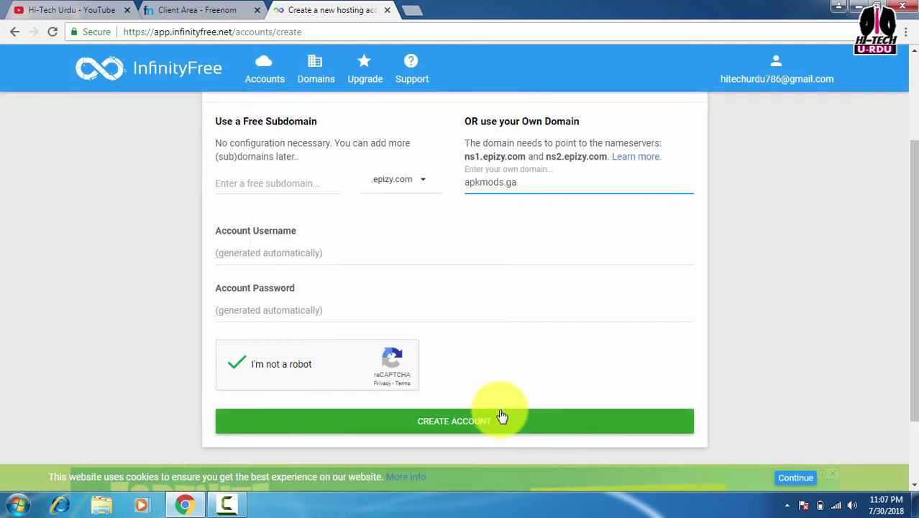
pyautogui.click(437, 425)
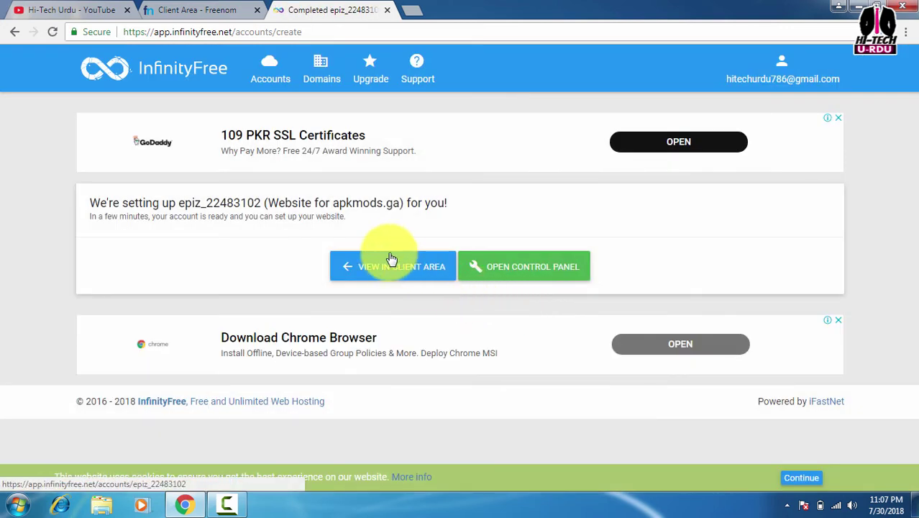
pyautogui.click(376, 275)
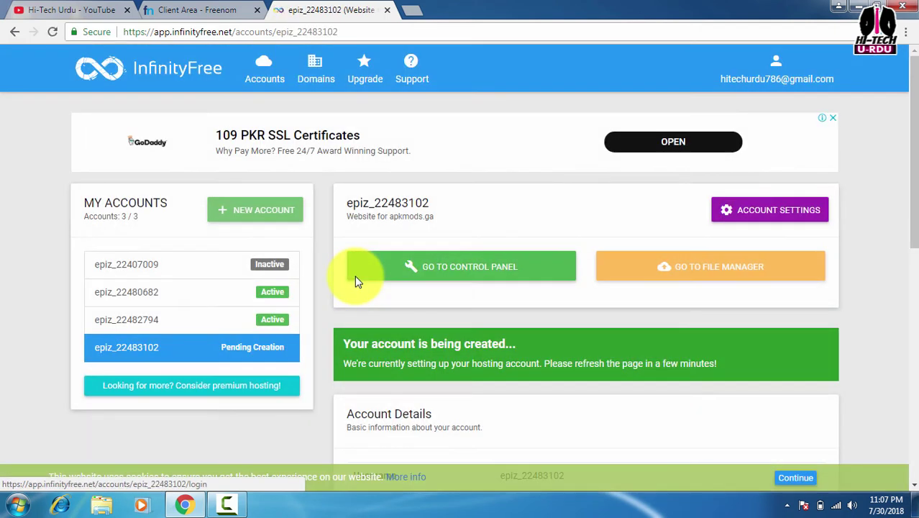
# Reload the apkmods.ga account details, still Processing, and open a blank browser tab
pyautogui.scroll(-3, 361, 279)
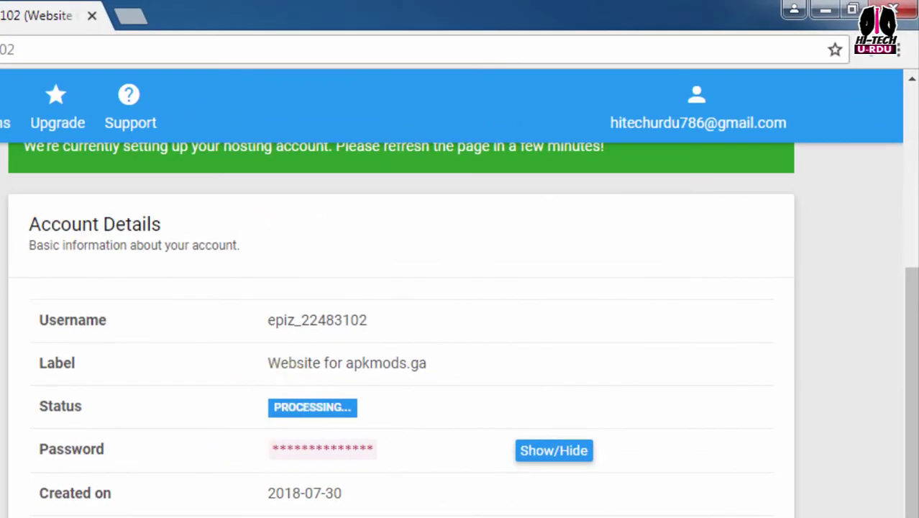
pyautogui.click(41, 24)
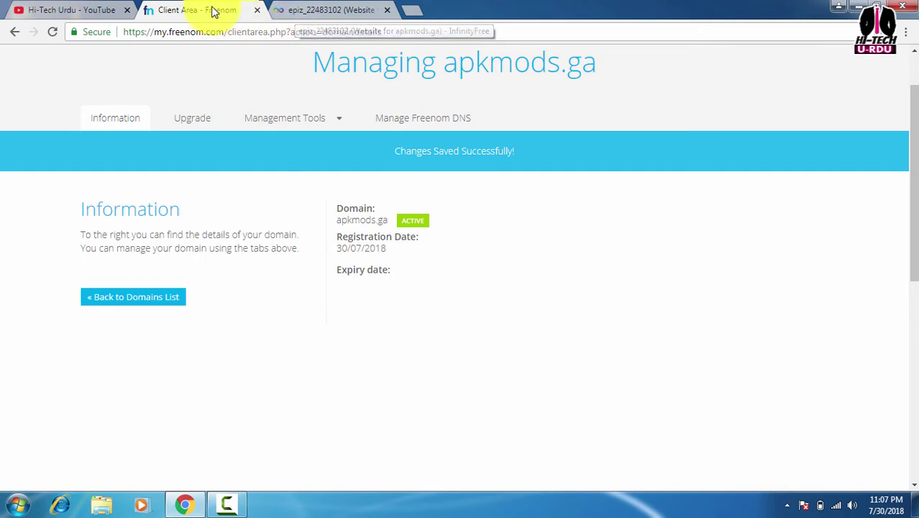
pyautogui.click(311, 10)
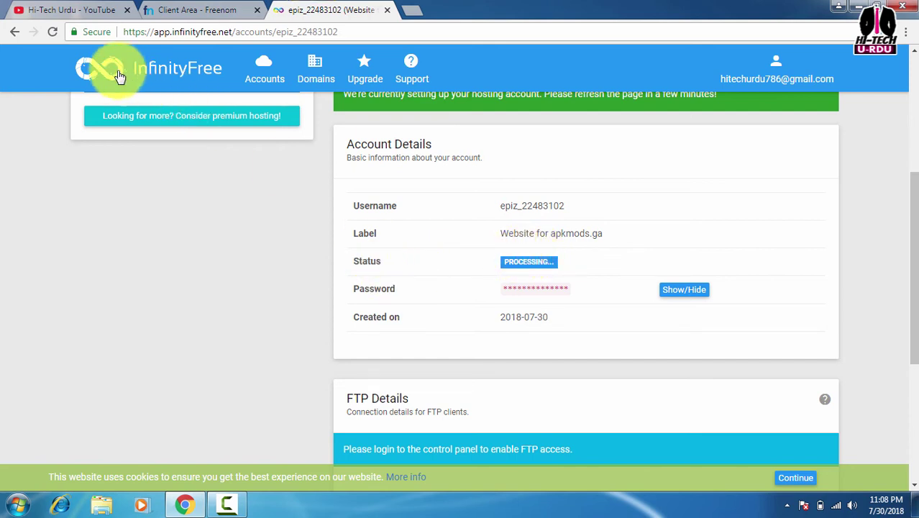
pyautogui.click(52, 32)
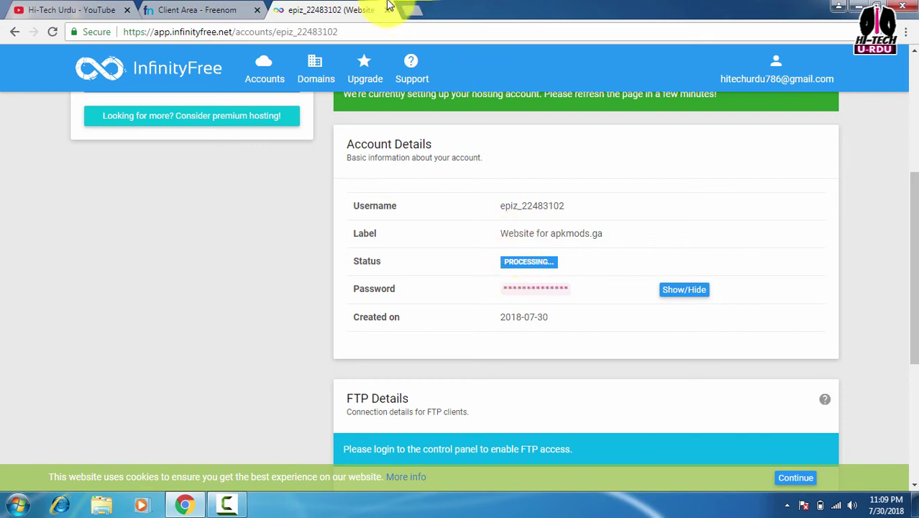
pyautogui.click(410, 13)
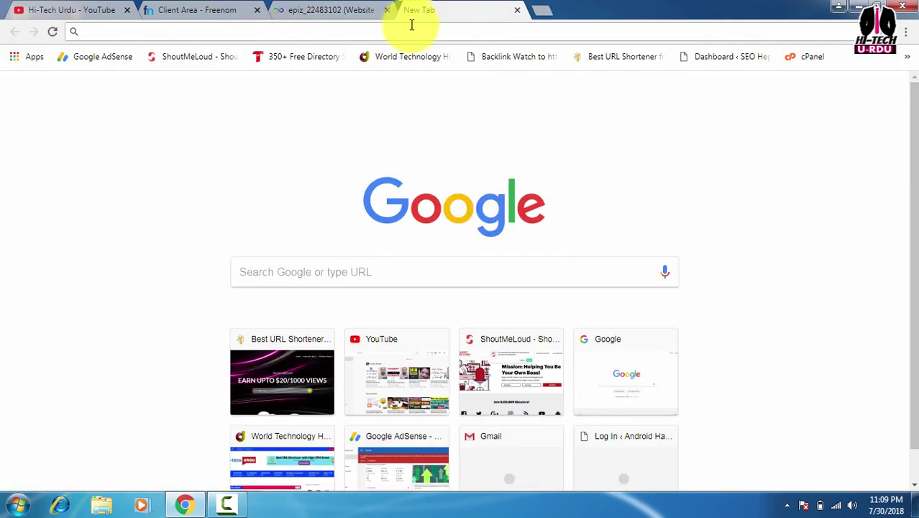
# Search Google for 'fivver' and open the Fiverr - Freelance Services Marketplace result
pyautogui.write('fi')
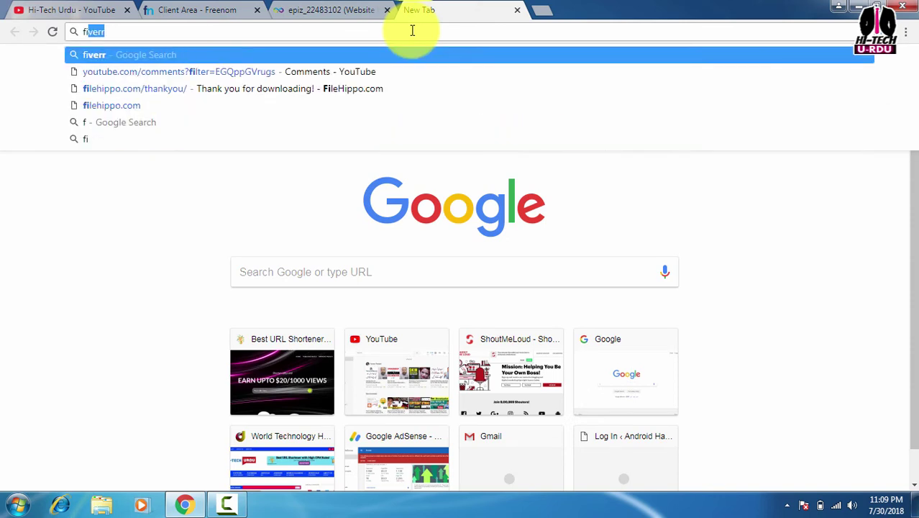
pyautogui.write('vver')
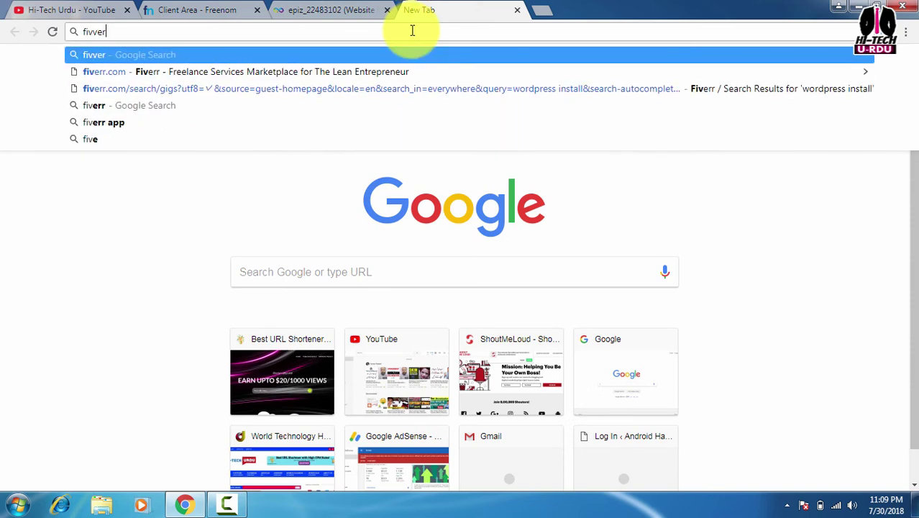
pyautogui.press('Return')
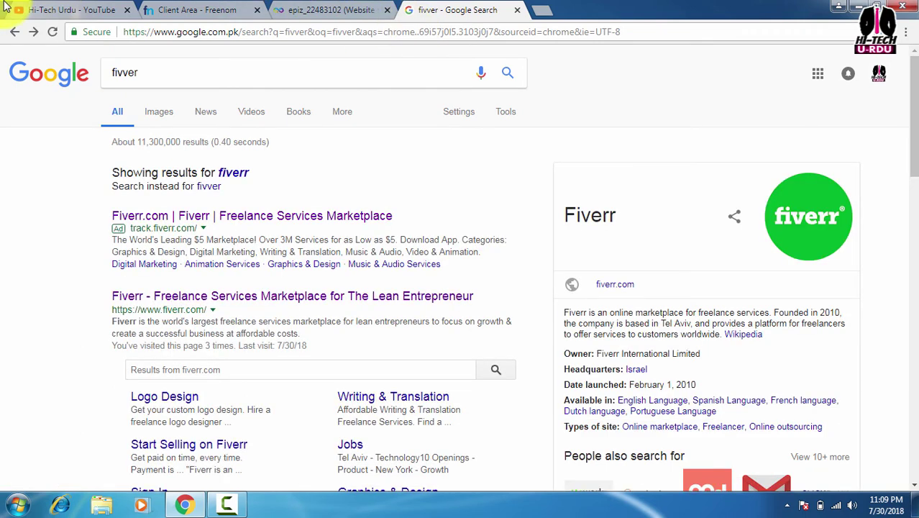
pyautogui.click(210, 298)
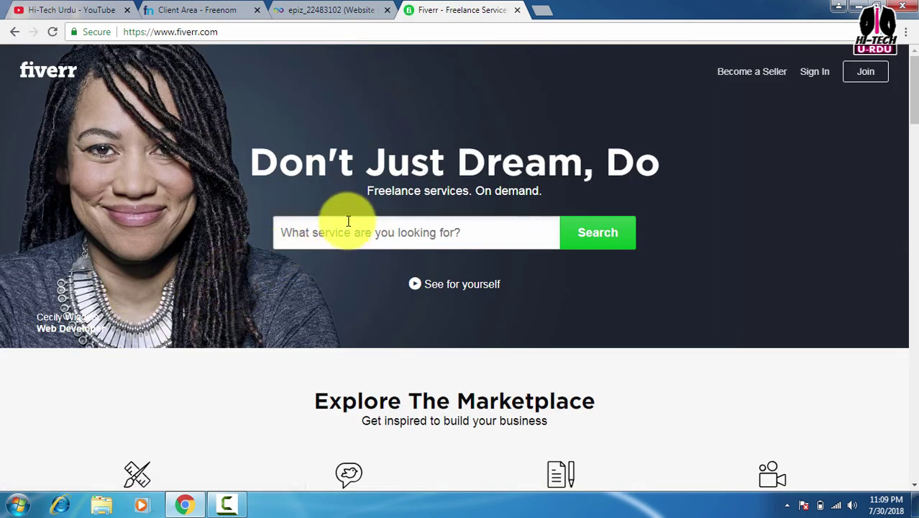
# Paste 'wordpress installation' into Fiverr's service search and run the search
pyautogui.scroll(-1, 348, 221)
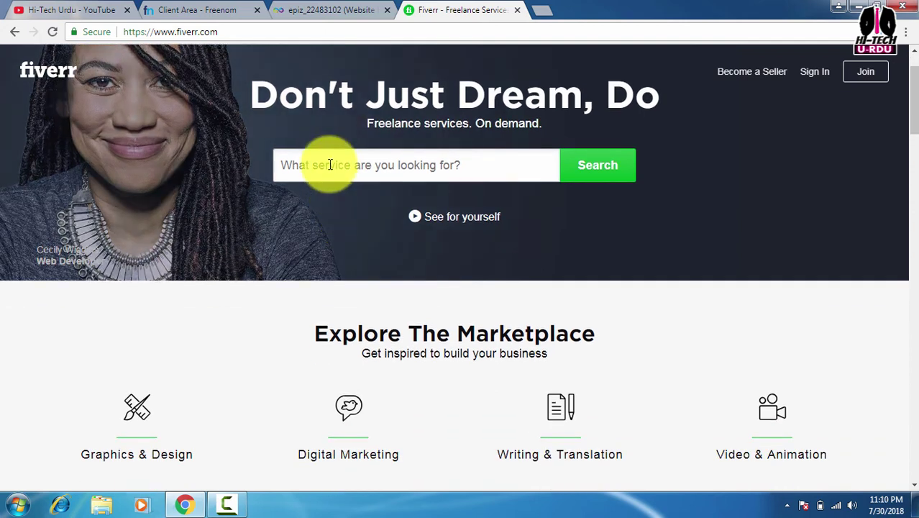
pyautogui.rightClick(331, 165)
pyautogui.click(361, 246)
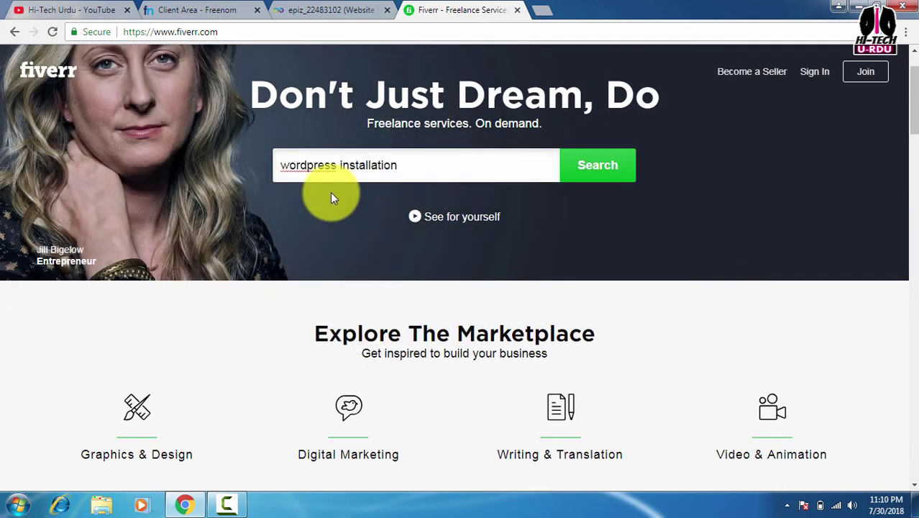
pyautogui.click(594, 174)
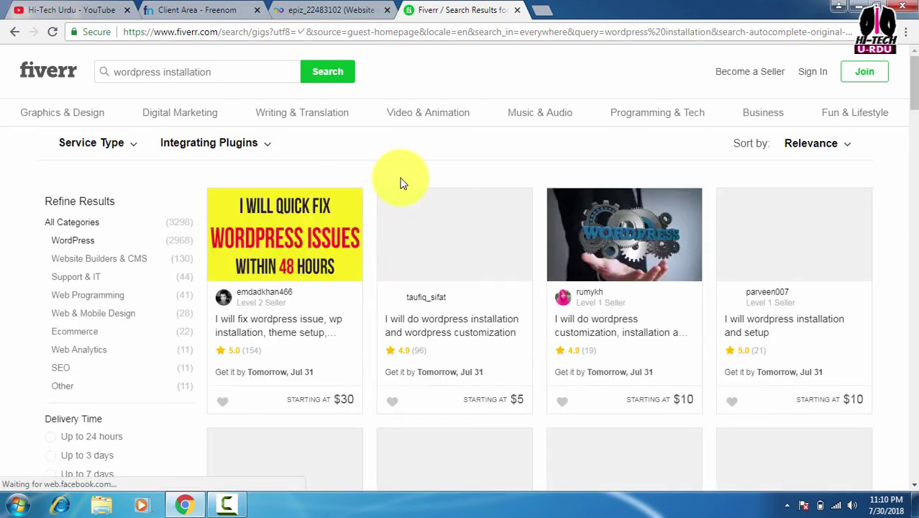
# Scroll through the 3298 wordpress installation gigs and return to the first row
pyautogui.scroll(-2, 402, 183)
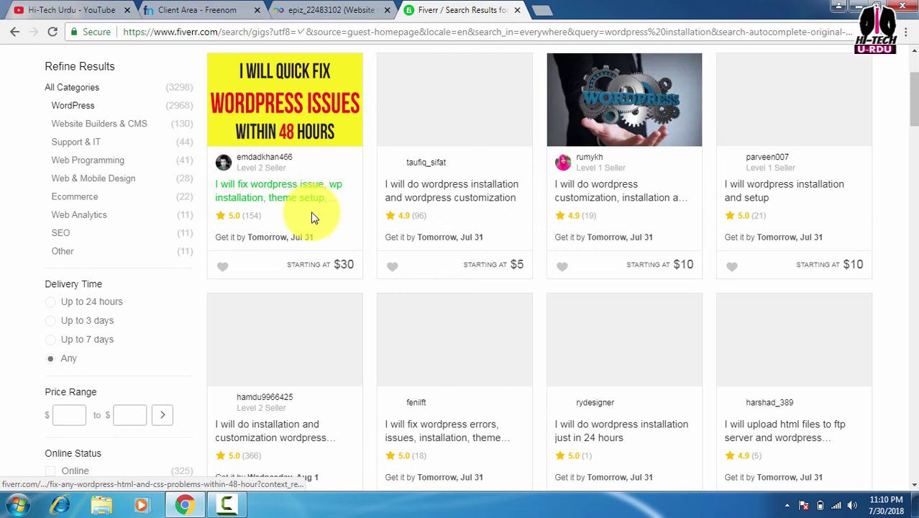
pyautogui.scroll(2, 313, 218)
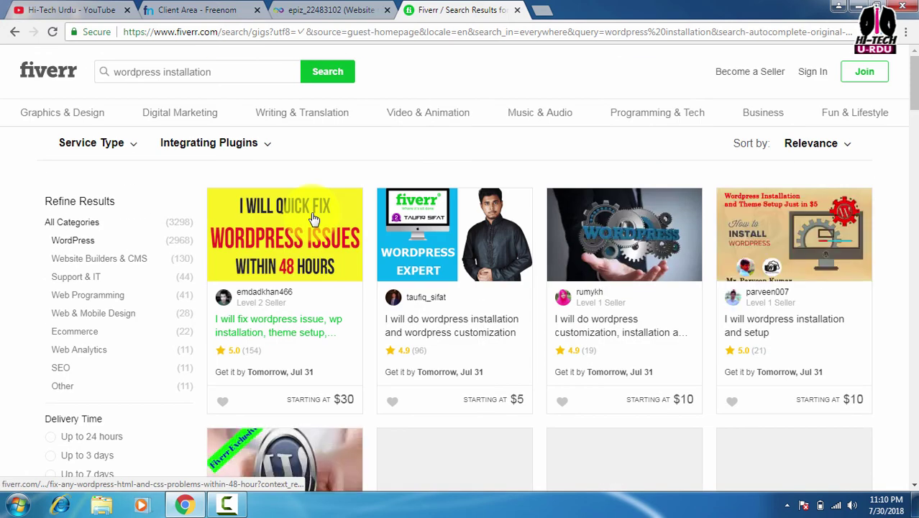
pyautogui.scroll(-2, 313, 218)
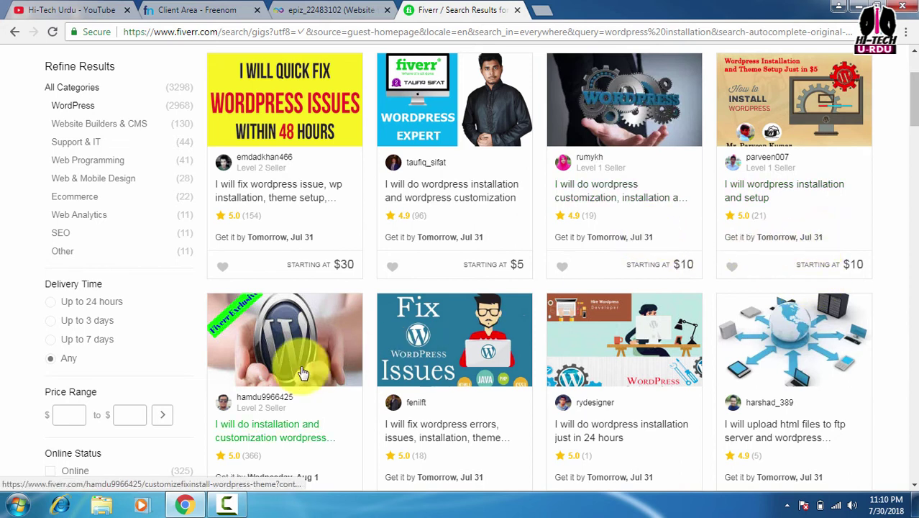
pyautogui.scroll(-1, 302, 372)
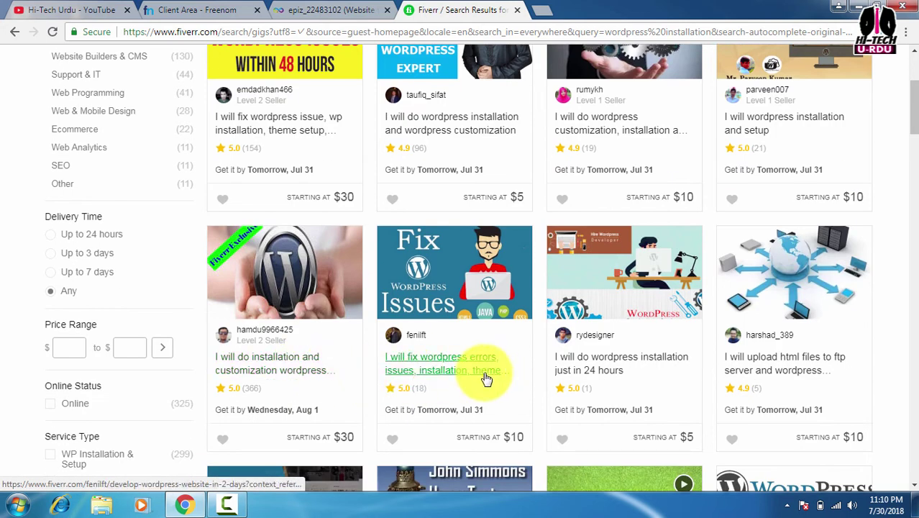
pyautogui.scroll(-1, 313, 369)
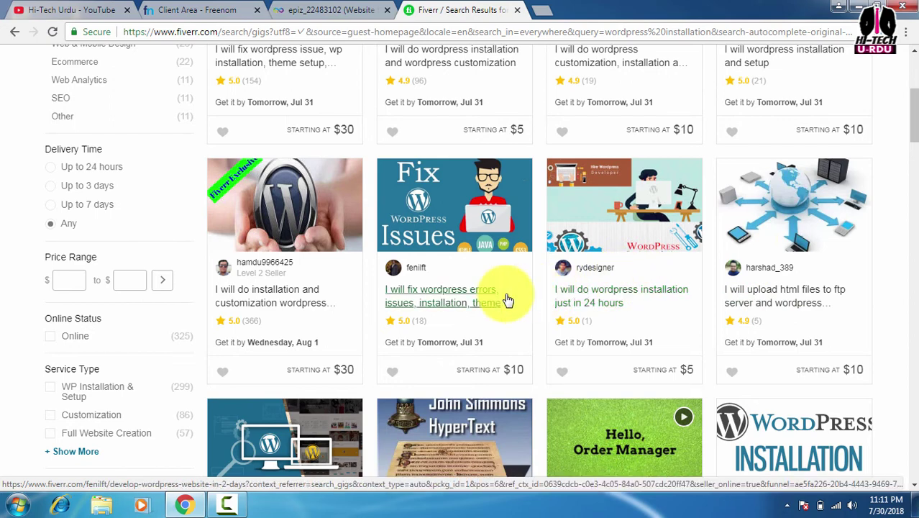
pyautogui.scroll(-1, 507, 298)
pyautogui.scroll(-2, 507, 299)
pyautogui.scroll(-2, 479, 304)
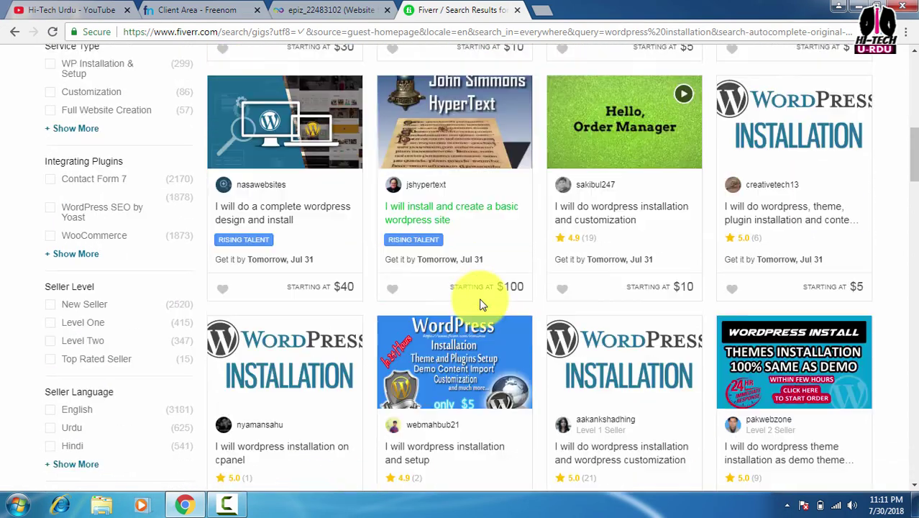
pyautogui.scroll(-2, 577, 182)
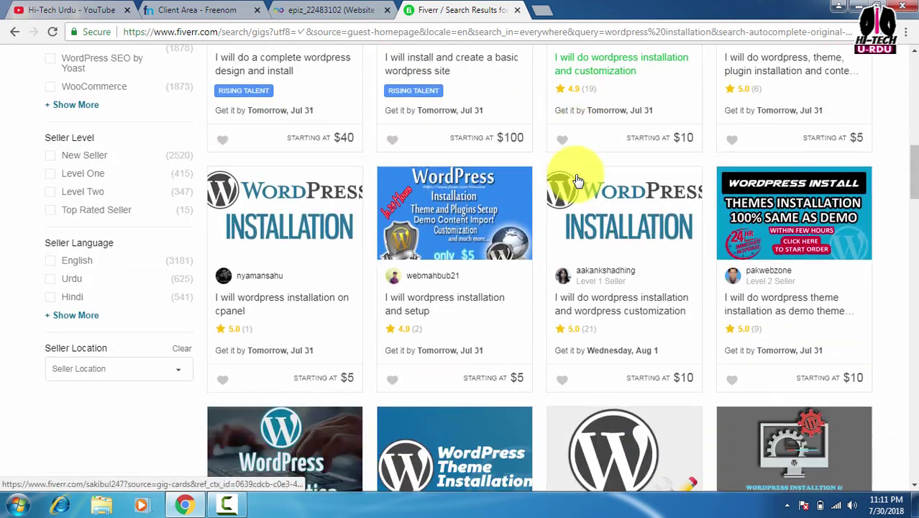
pyautogui.scroll(-2, 577, 210)
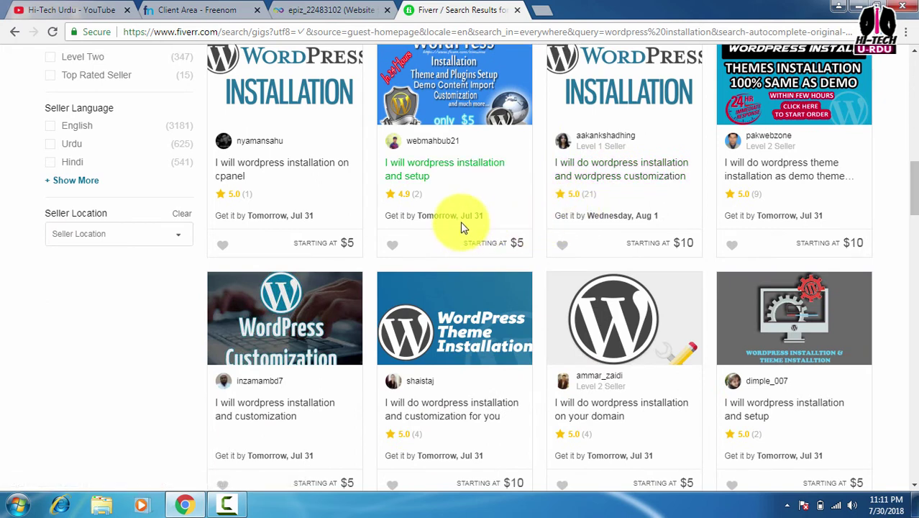
pyautogui.scroll(7, 504, 194)
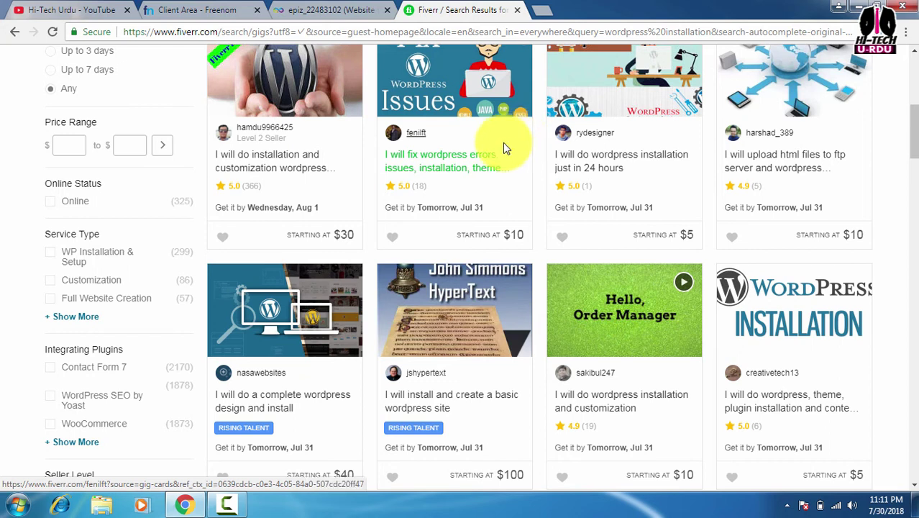
pyautogui.scroll(6, 499, 144)
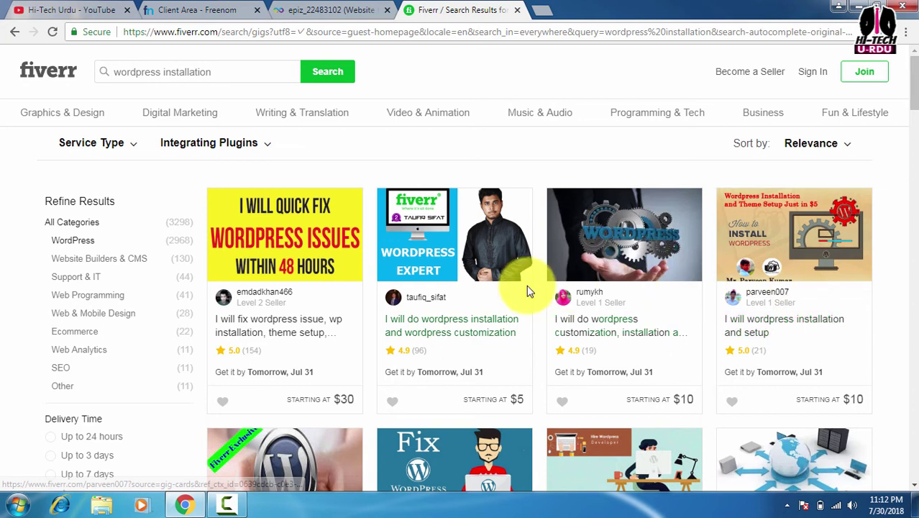
pyautogui.scroll(-2, 528, 289)
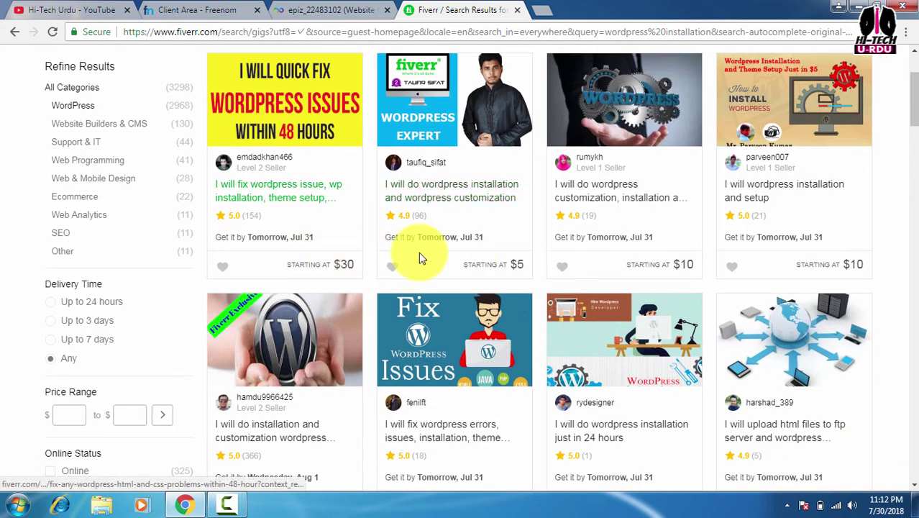
pyautogui.scroll(-5, 438, 250)
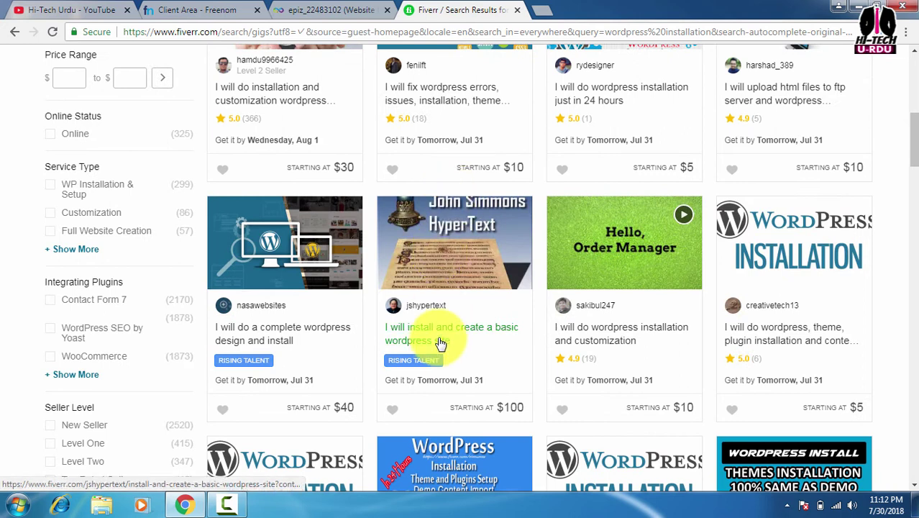
pyautogui.scroll(6, 437, 348)
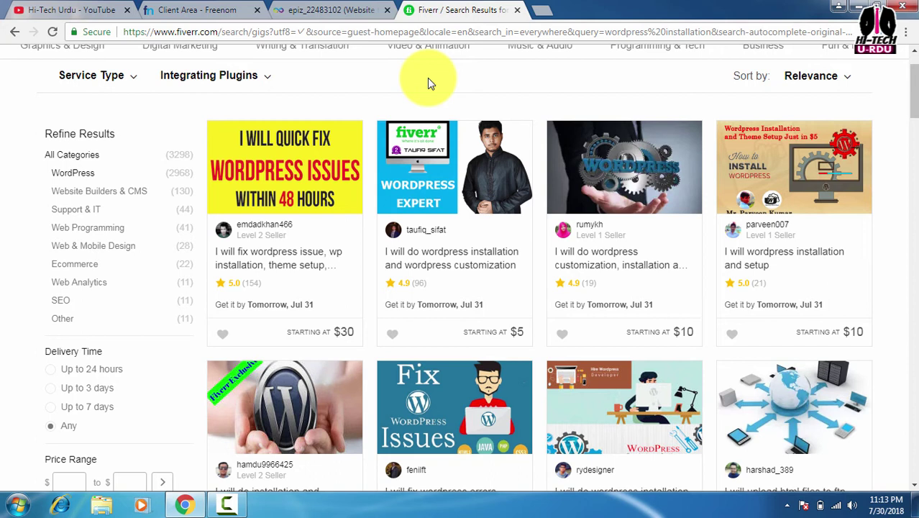
# Reload the apkmods.ga hosting account until it reads Active, then go to its control panel
pyautogui.click(320, 10)
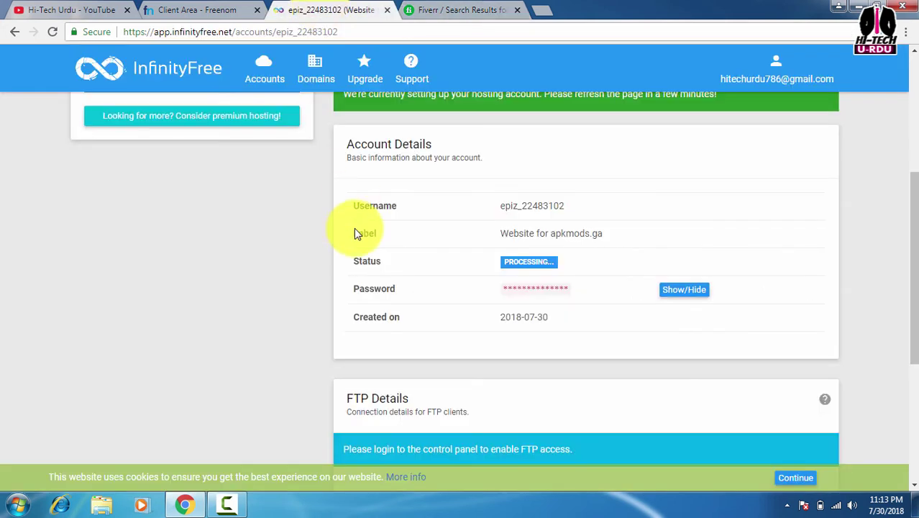
pyautogui.click(53, 31)
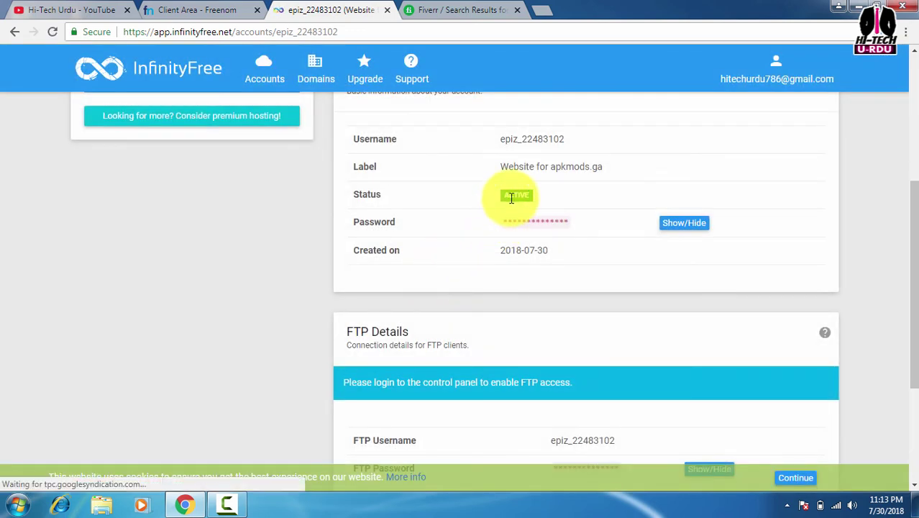
pyautogui.scroll(4, 405, 223)
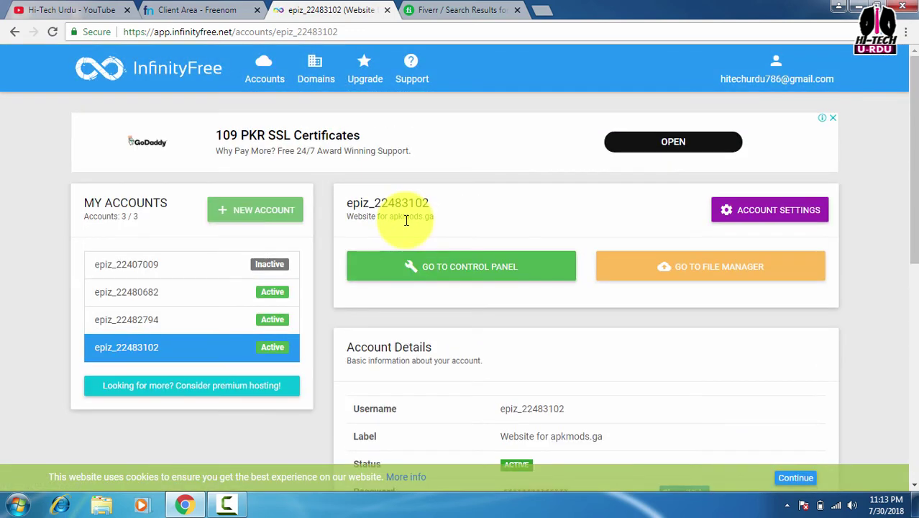
pyautogui.click(454, 272)
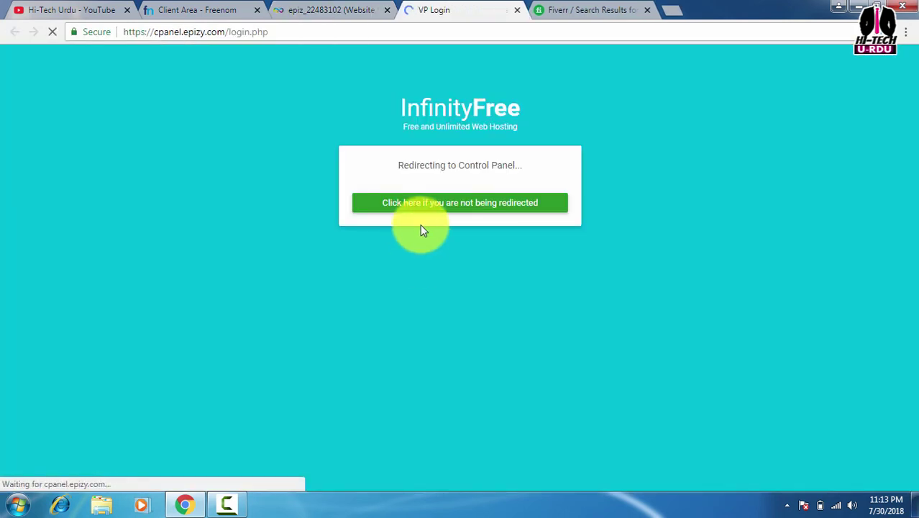
pyautogui.scroll(-1, 422, 228)
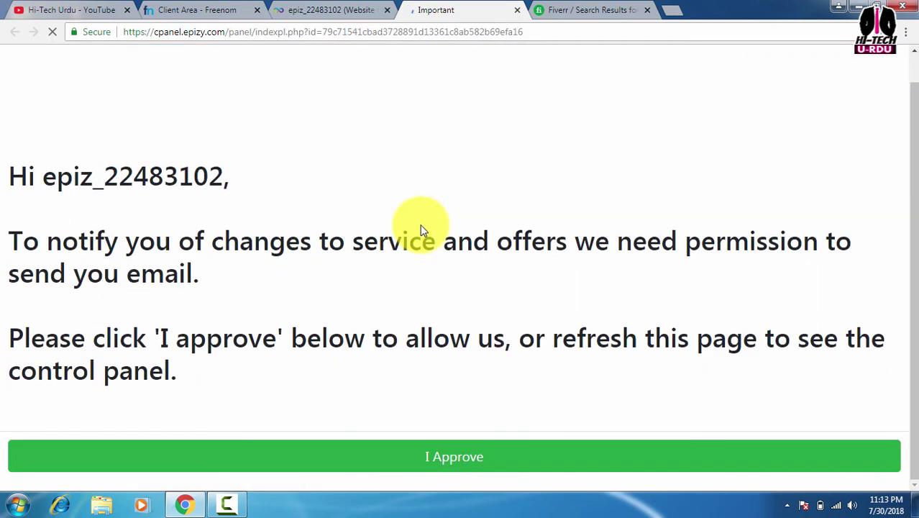
# Approve the email notice and launch Softaculous Apps Installer from the Software section
pyautogui.click(411, 468)
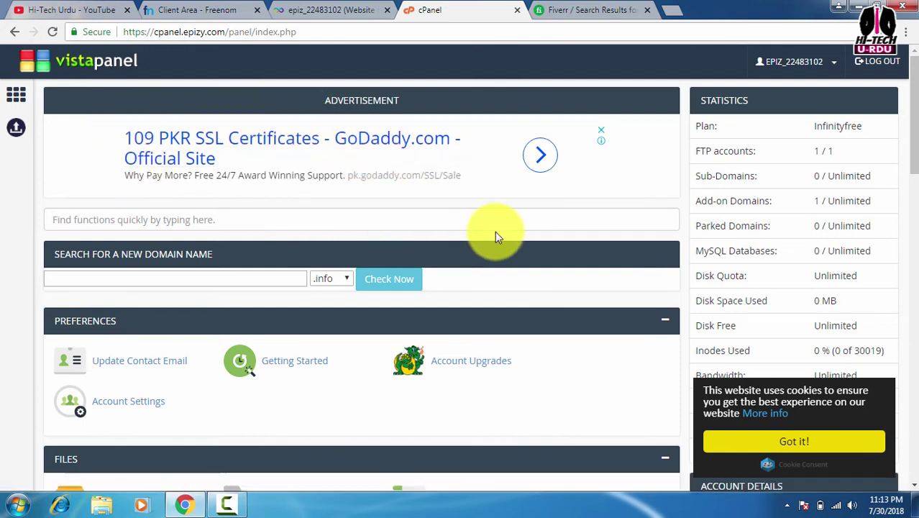
pyautogui.scroll(-1, 496, 235)
pyautogui.scroll(-8, 494, 234)
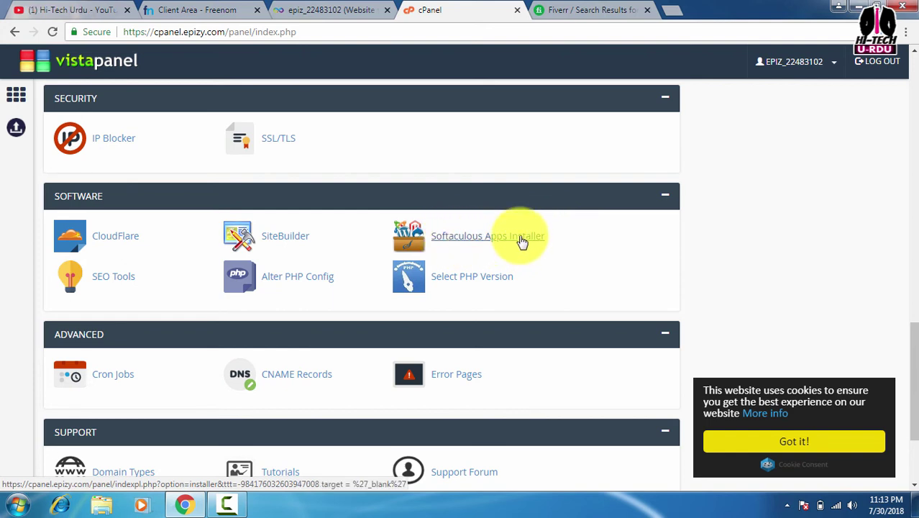
pyautogui.click(461, 243)
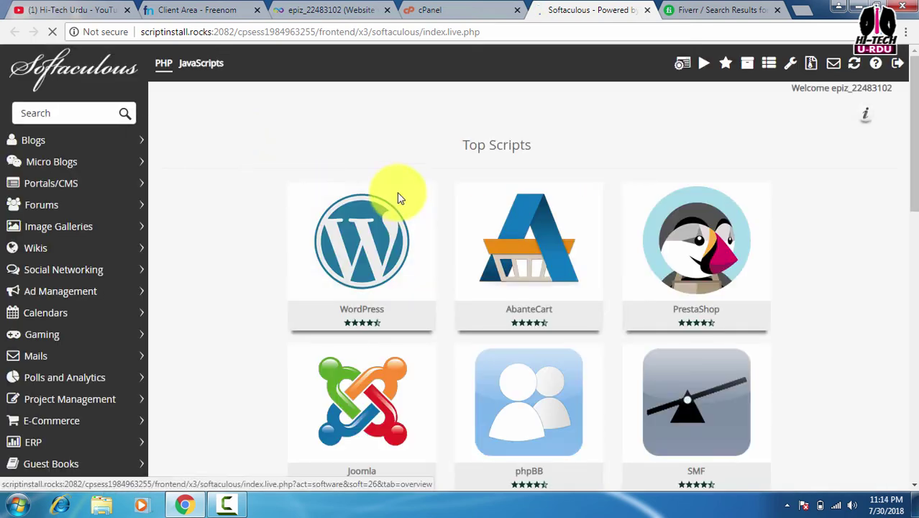
# Start the WordPress 4.9.7 install and clear the 'wp' directory to install at root
pyautogui.moveTo(387, 250)
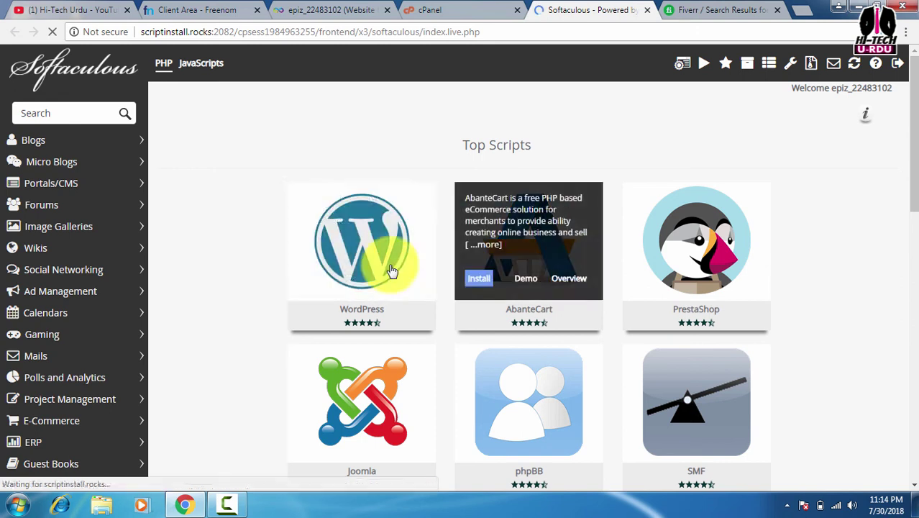
pyautogui.click(309, 280)
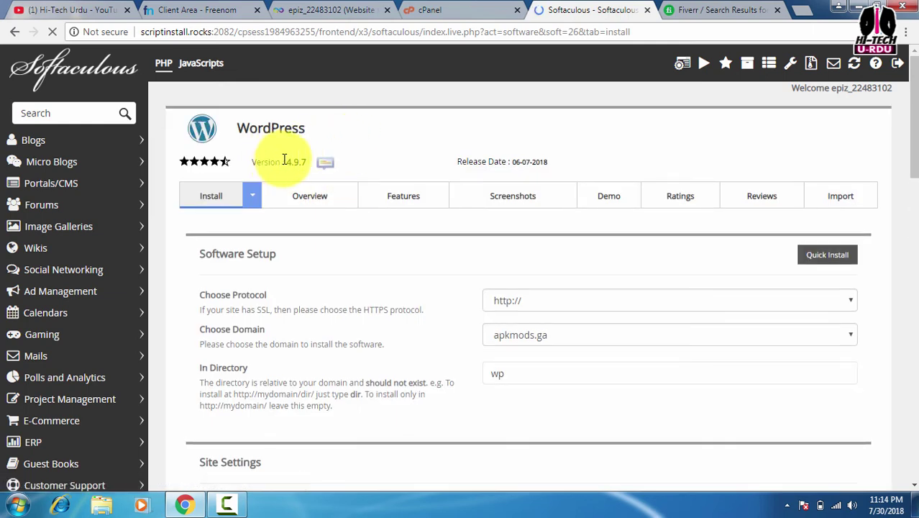
pyautogui.moveTo(288, 159); pyautogui.dragTo(306, 160)
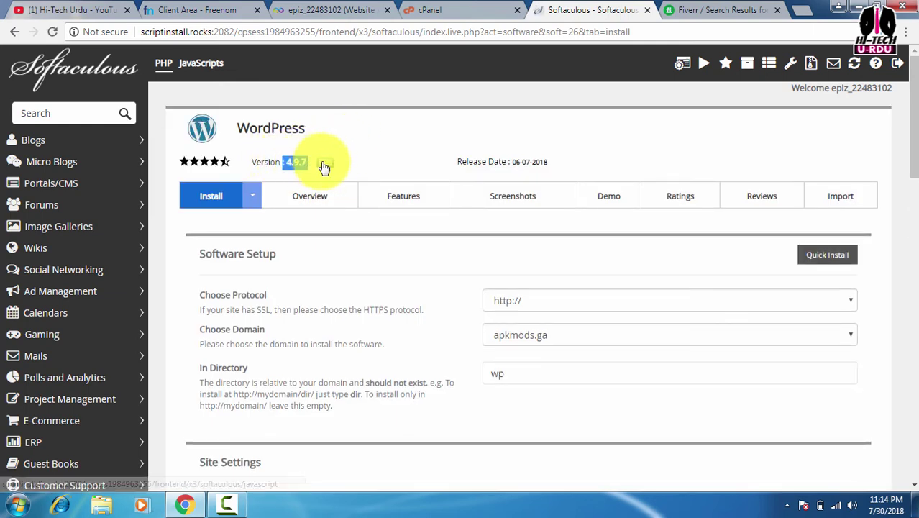
pyautogui.scroll(-2, 424, 247)
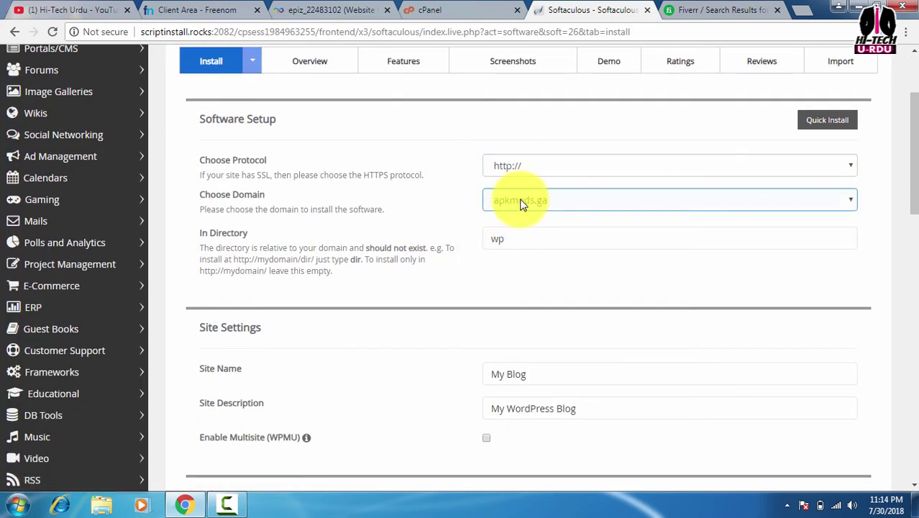
pyautogui.click(515, 238)
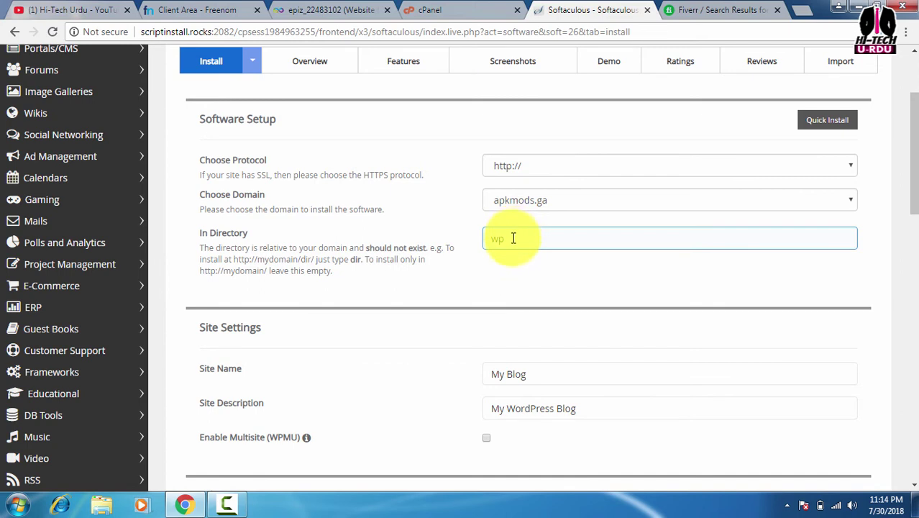
pyautogui.doubleClick(491, 242)
pyautogui.press('BackSpace')
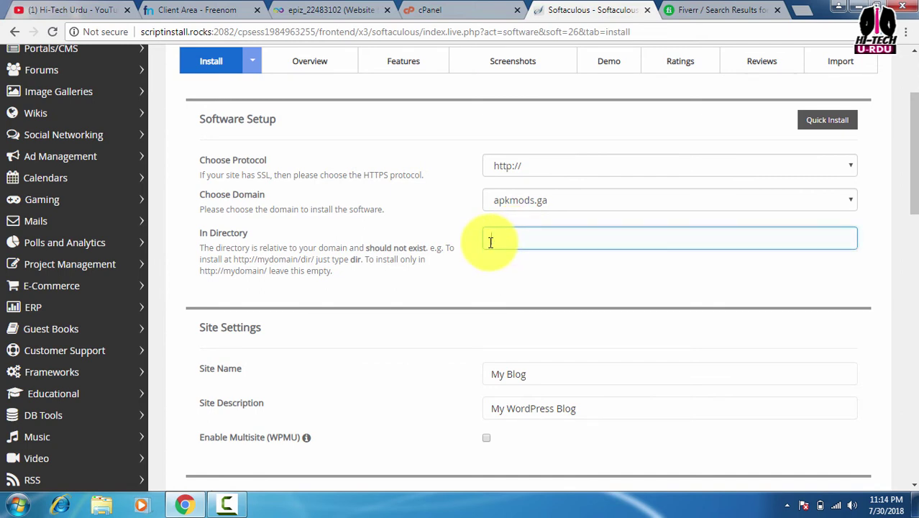
# Set the site name to 'Free Apk Mods' and the description to 'Games'
pyautogui.scroll(-2, 493, 240)
pyautogui.moveTo(546, 239); pyautogui.dragTo(472, 248)
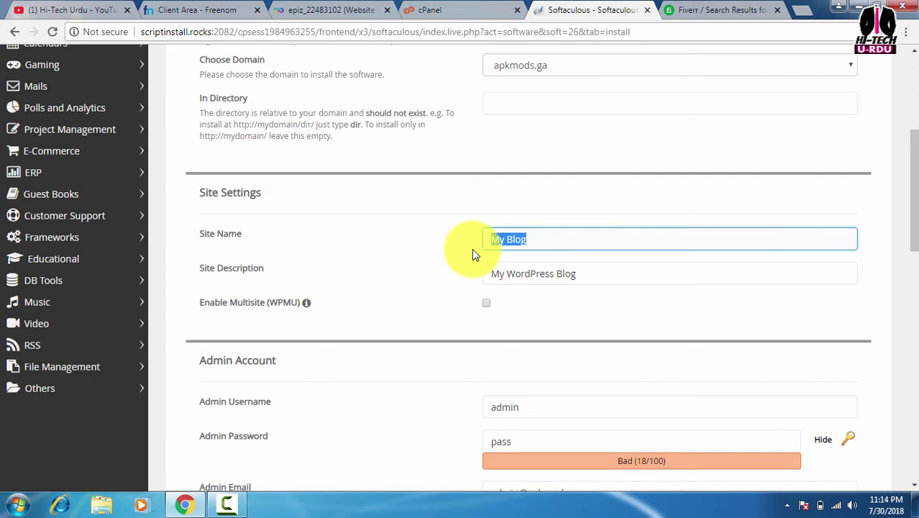
pyautogui.write('Free Apk Mods')
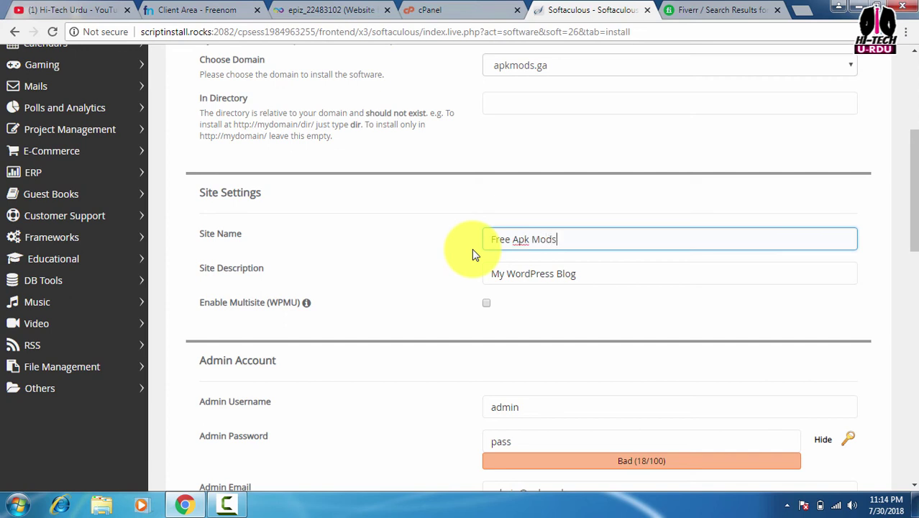
pyautogui.moveTo(595, 273); pyautogui.dragTo(464, 288)
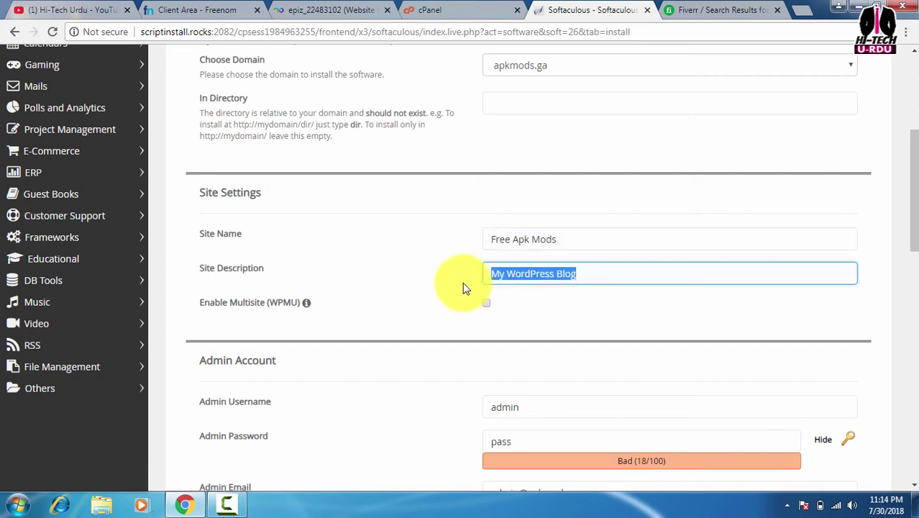
pyautogui.press('BackSpace')
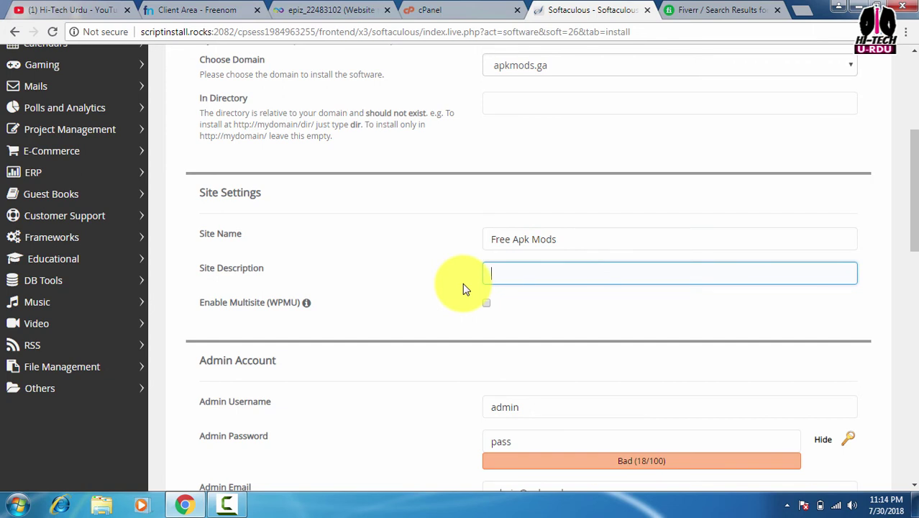
pyautogui.write('Games')
# Replace the default admin password with a new one, keeping it masked
pyautogui.scroll(-1, 466, 288)
pyautogui.scroll(-2, 469, 292)
pyautogui.click(525, 234)
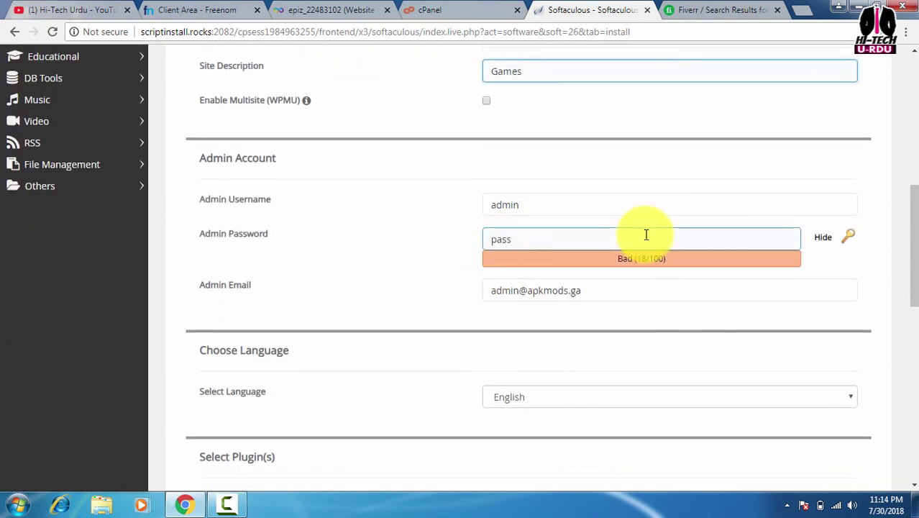
pyautogui.click(825, 240)
pyautogui.moveTo(656, 241); pyautogui.dragTo(425, 267)
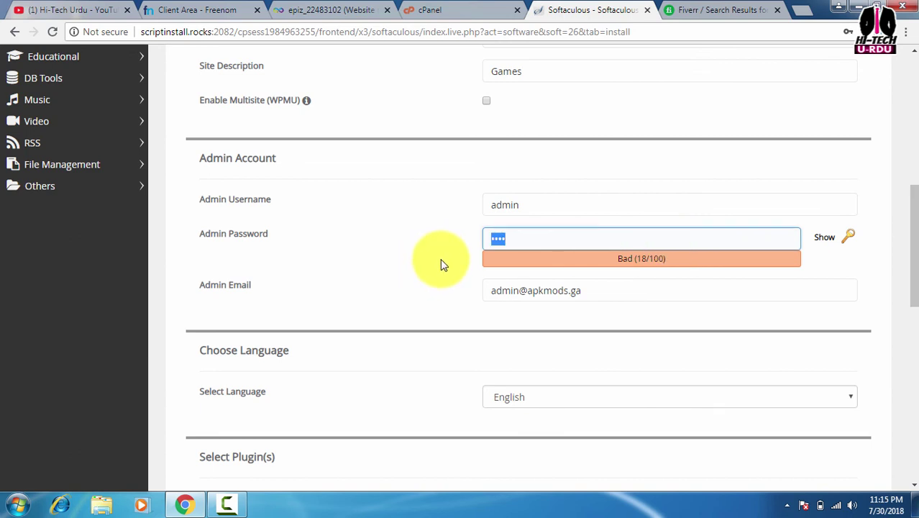
pyautogui.write('pas')
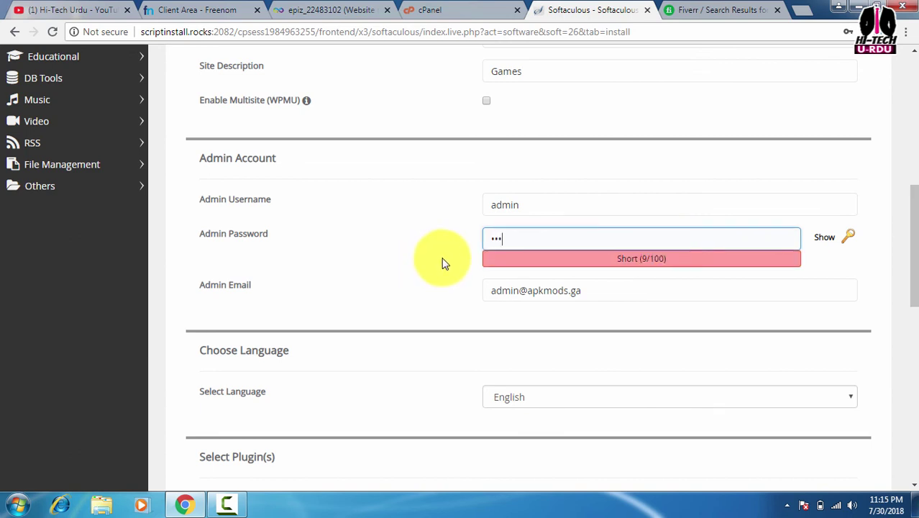
pyautogui.write('s')
# Fill the admin e-mail field with the saved e-mail address
pyautogui.scroll(-2, 478, 289)
pyautogui.click(606, 156)
pyautogui.hotkey('ctrl', 'a')
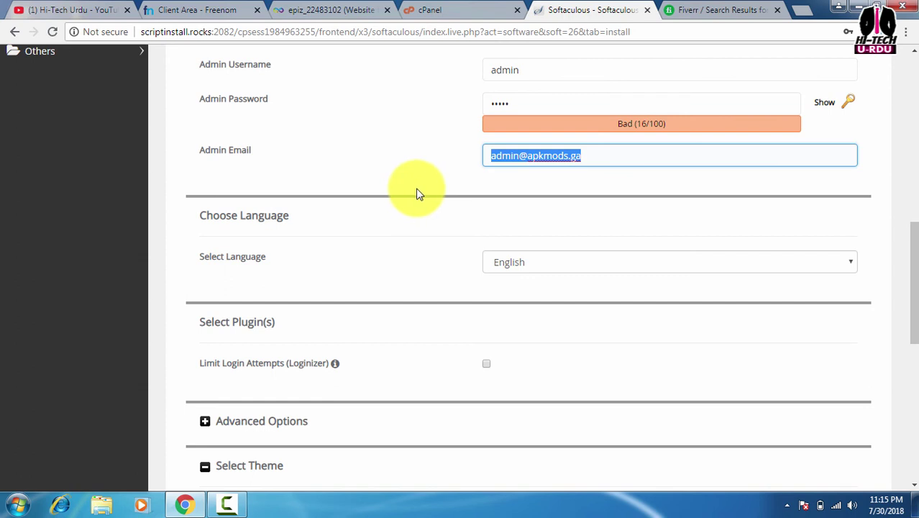
pyautogui.write('h')
pyautogui.click(514, 175)
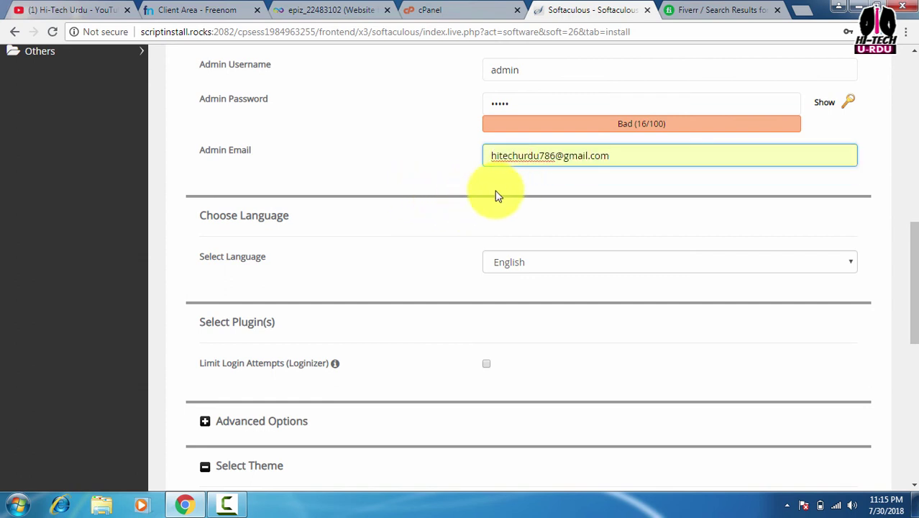
pyautogui.click(472, 185)
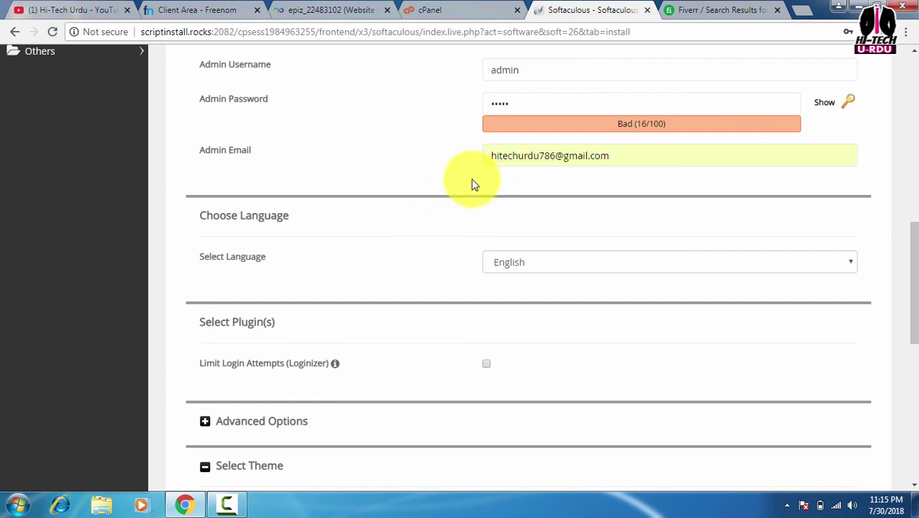
# Keep the site language at English and start the WordPress installation
pyautogui.scroll(-1, 475, 259)
pyautogui.click(495, 204)
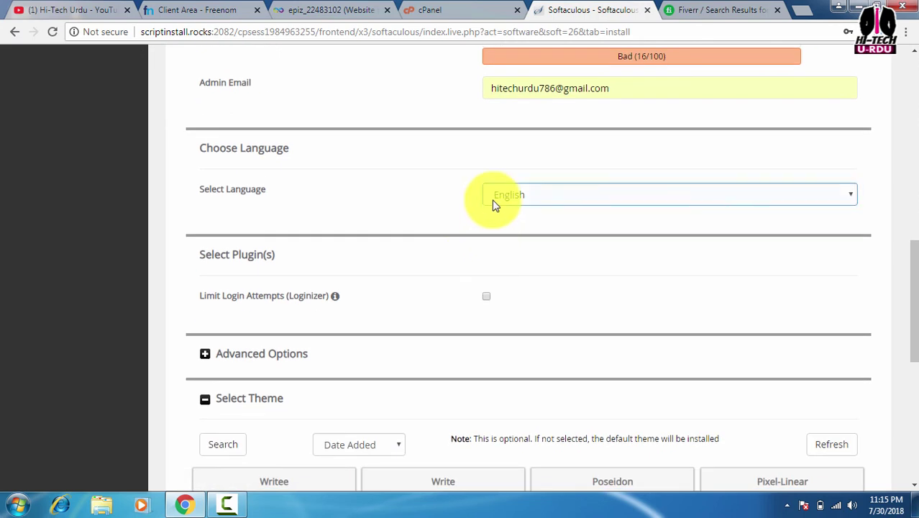
pyautogui.scroll(-2, 489, 245)
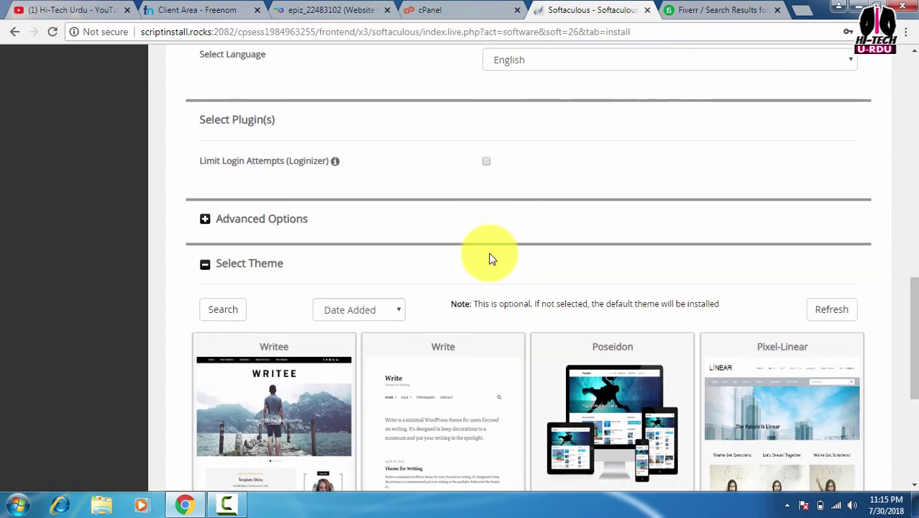
pyautogui.scroll(-3, 488, 257)
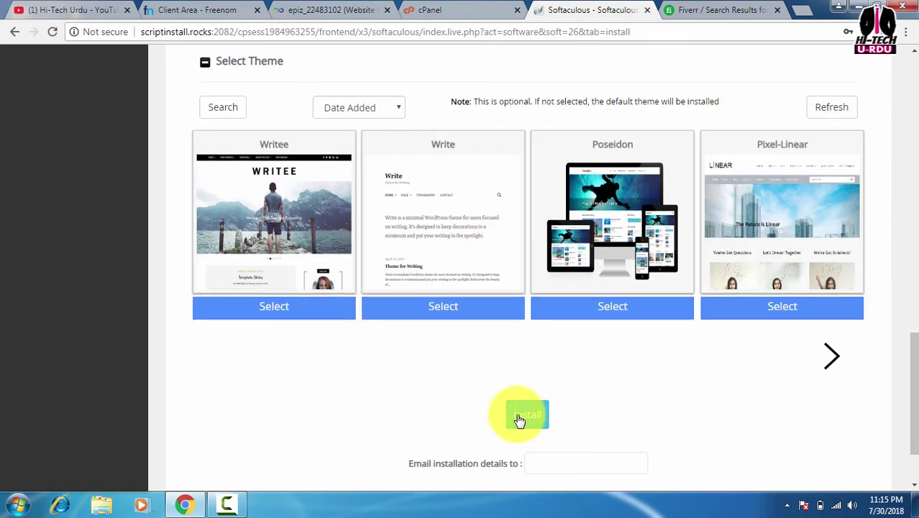
pyautogui.click(519, 417)
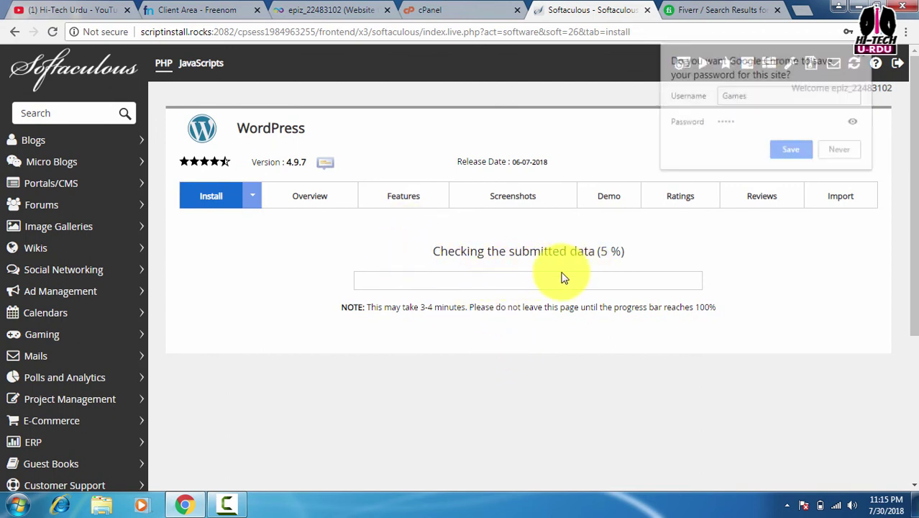
pyautogui.click(784, 151)
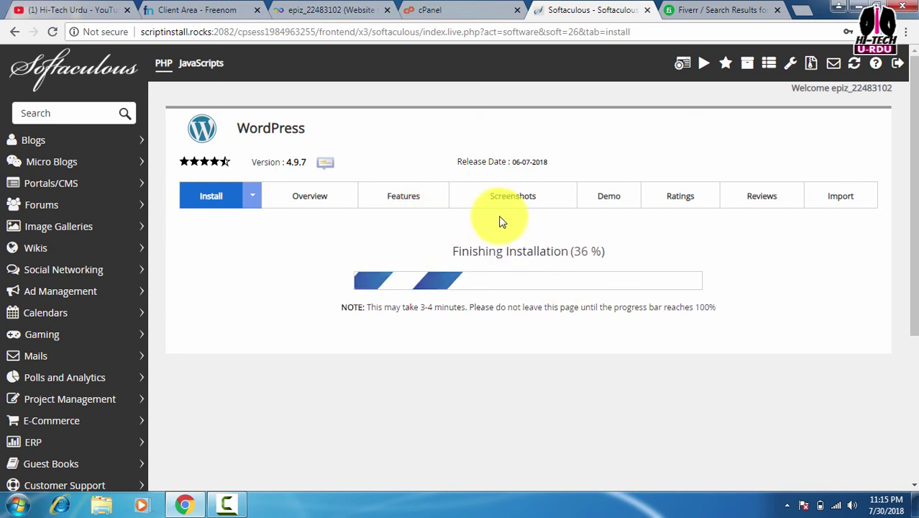
pyautogui.scroll(-1, 460, 238)
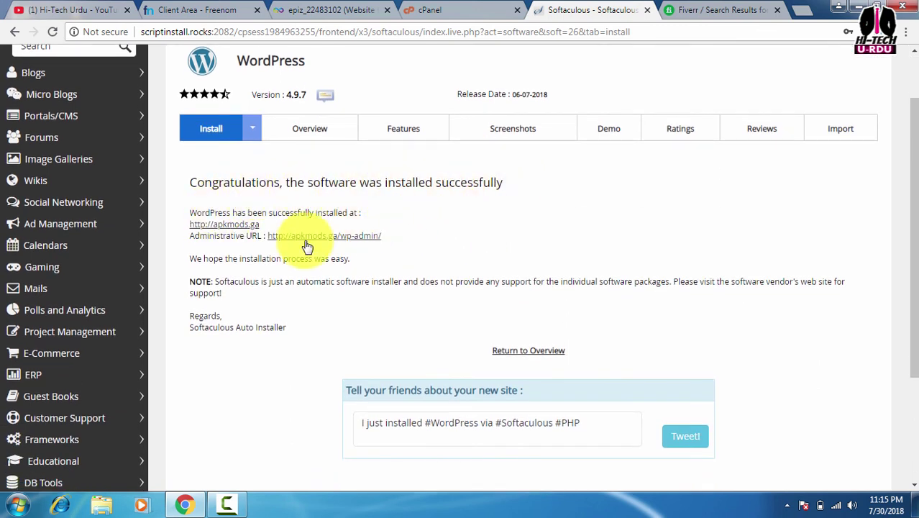
pyautogui.rightClick(248, 227)
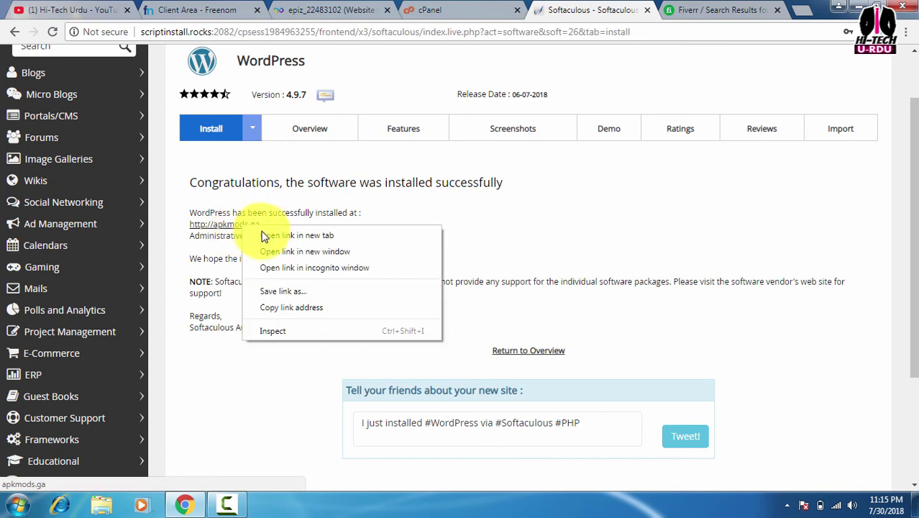
pyautogui.click(260, 234)
pyautogui.click(616, 10)
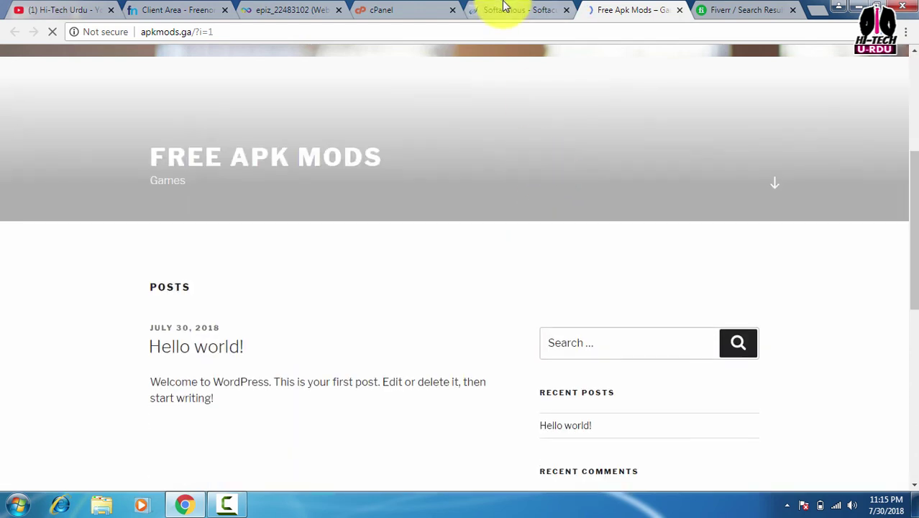
pyautogui.click(503, 9)
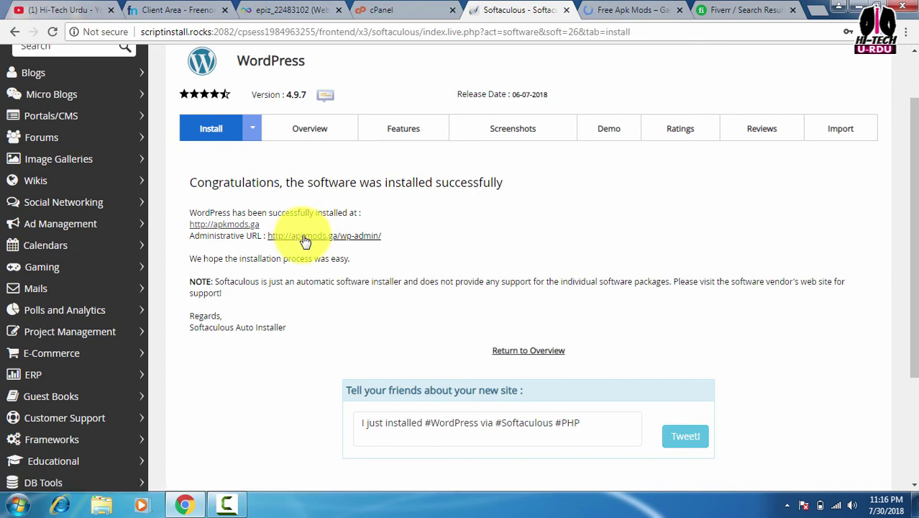
# Open the admin URL apkmods.ga/wp-admin and dismiss the Personal Data and Privacy pointer
pyautogui.click(306, 238)
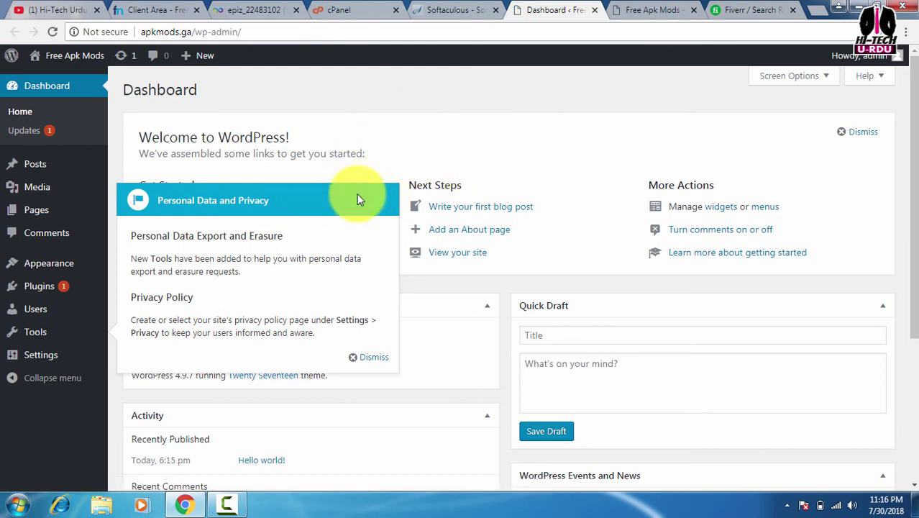
pyautogui.click(374, 357)
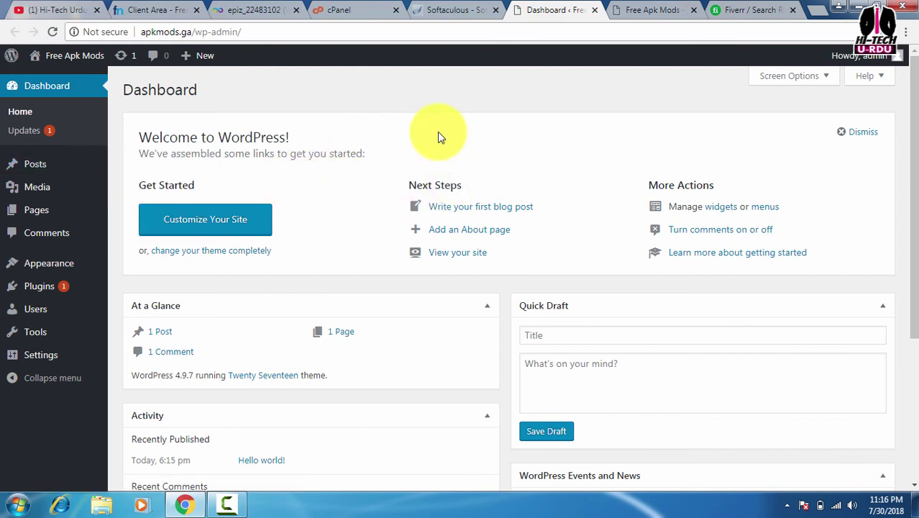
pyautogui.scroll(-3, 462, 130)
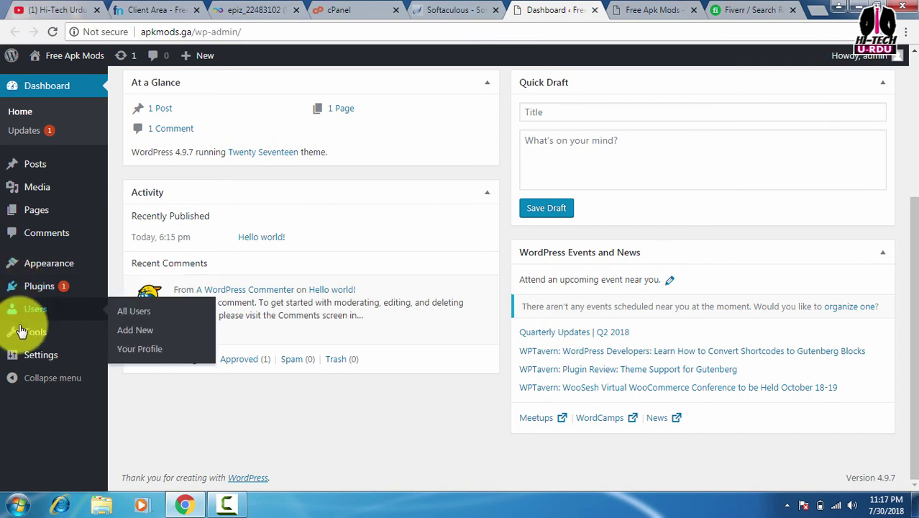
# Open Appearance > Themes, choose Add New, and scroll through the Featured themes
pyautogui.moveTo(46, 264)
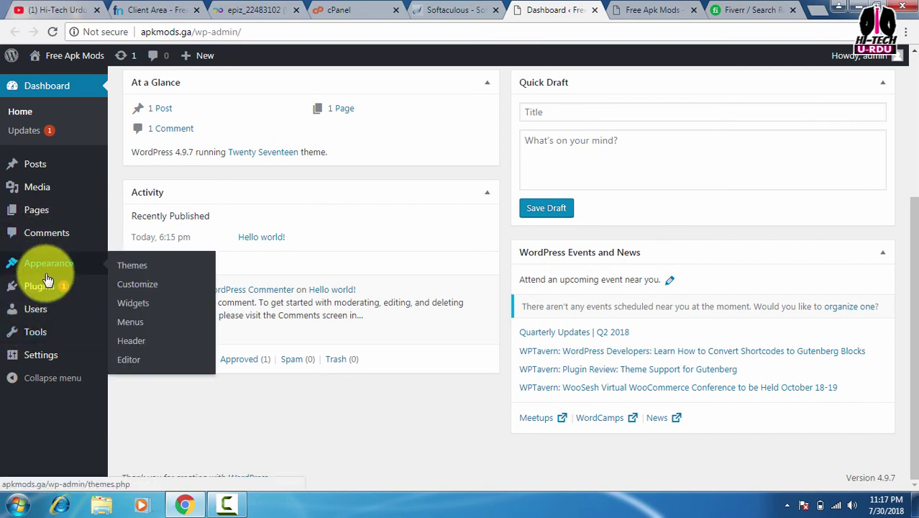
pyautogui.click(143, 271)
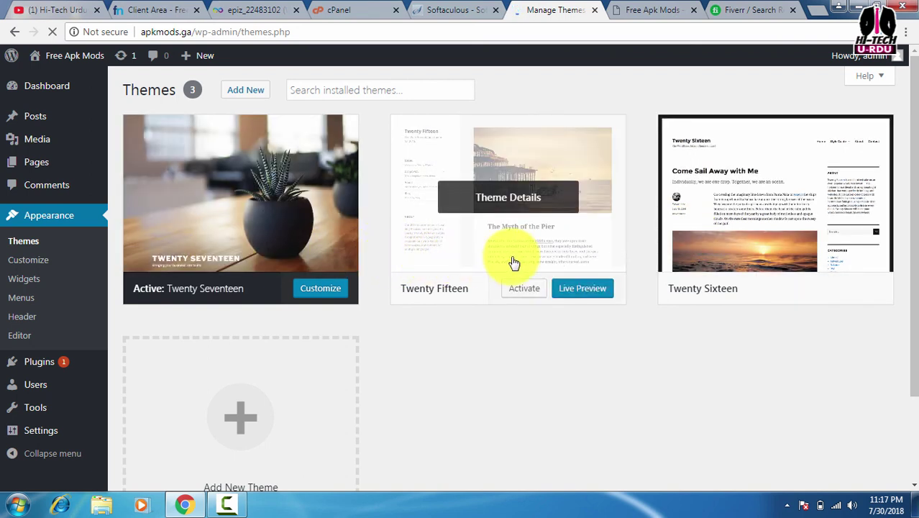
pyautogui.scroll(-3, 512, 259)
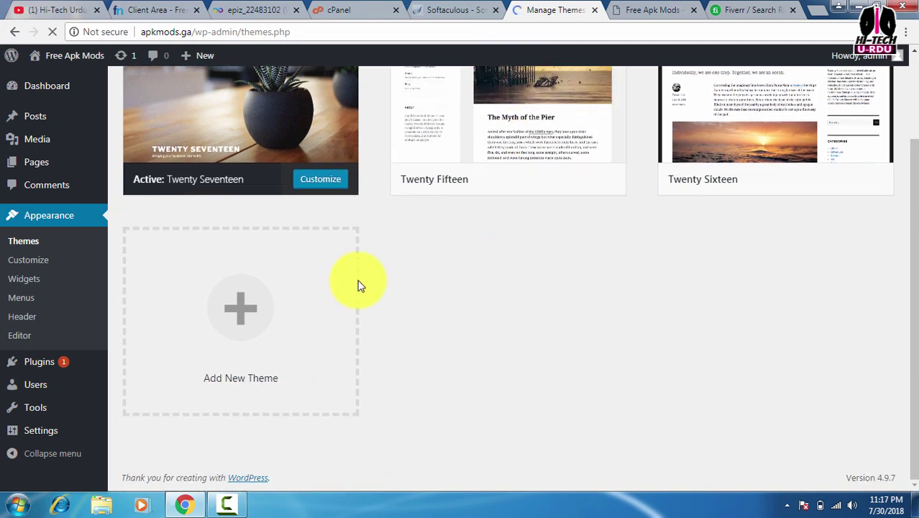
pyautogui.click(240, 307)
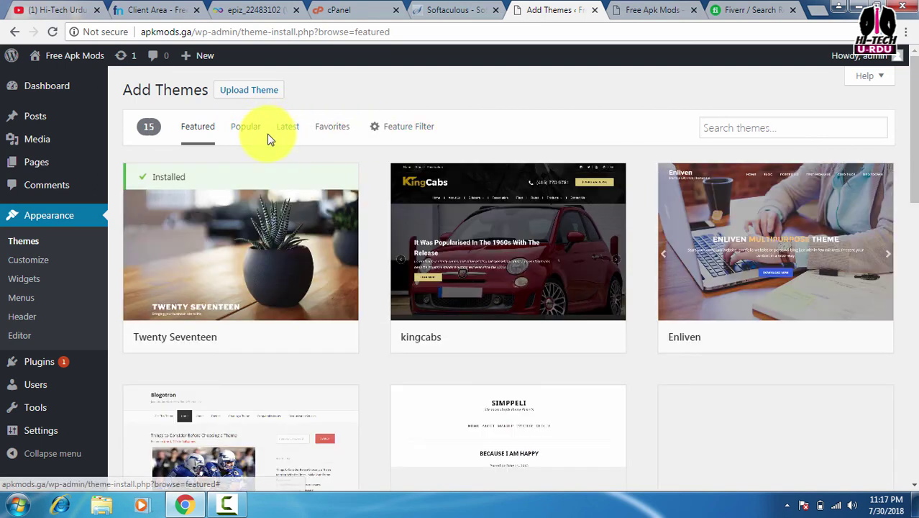
pyautogui.moveTo(308, 228)
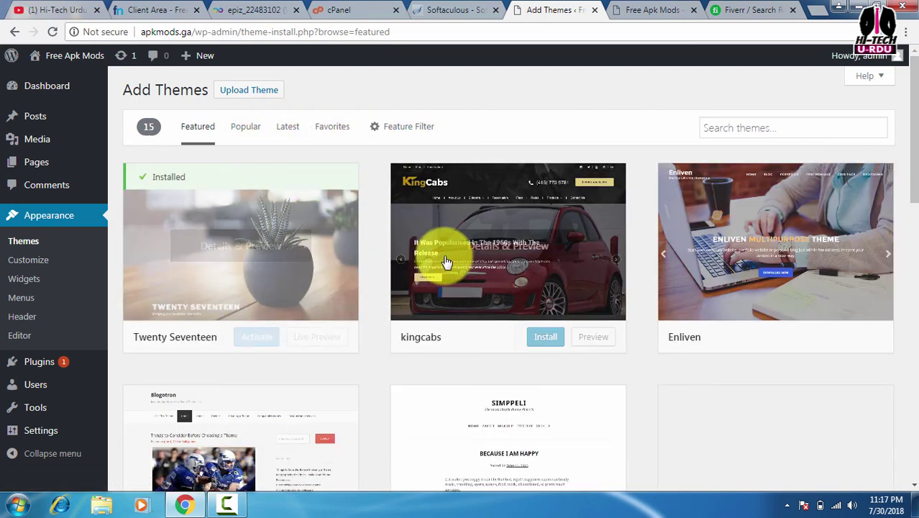
pyautogui.scroll(-4, 447, 259)
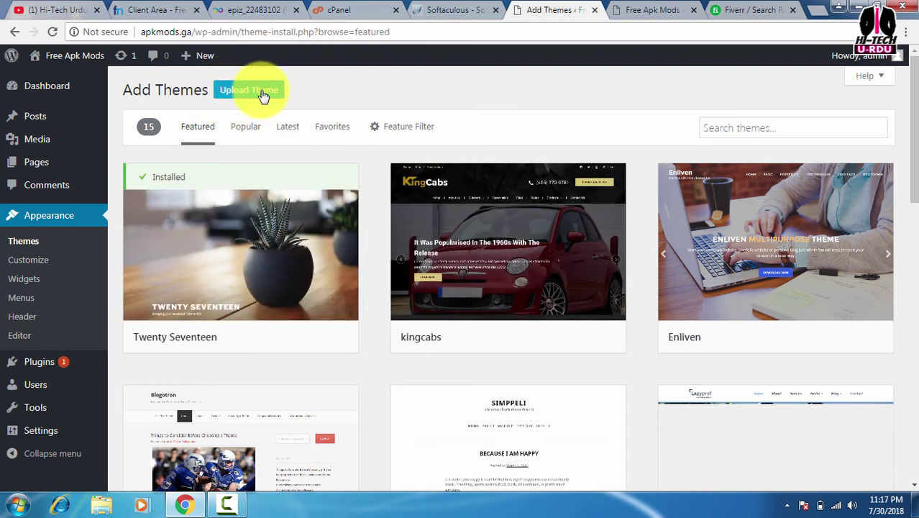
pyautogui.scroll(-3, 654, 316)
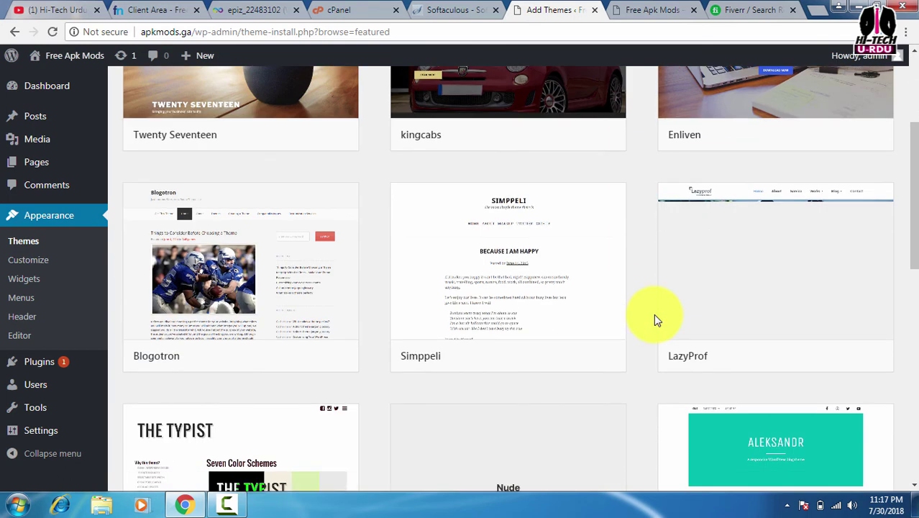
pyautogui.scroll(-3, 656, 318)
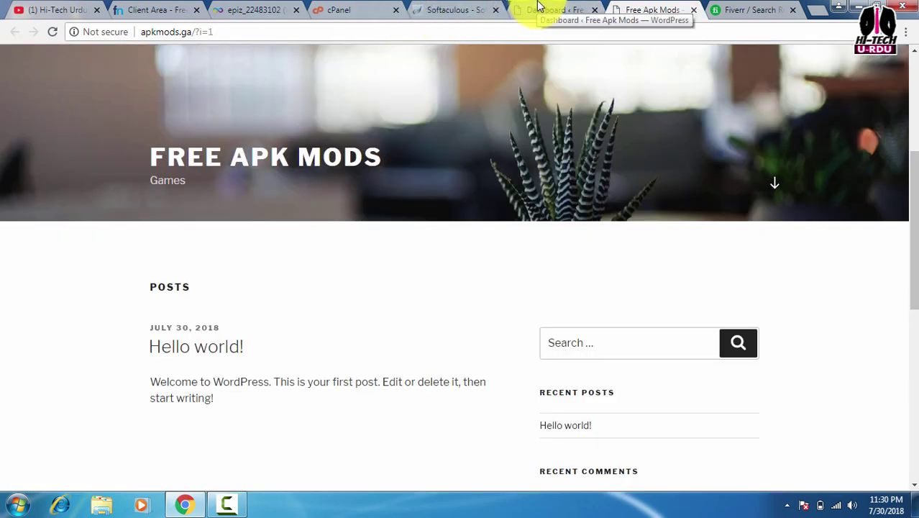
# Check the Free Apk Mods homepage tab, then go back to the WordPress admin Dashboard
pyautogui.click(539, 9)
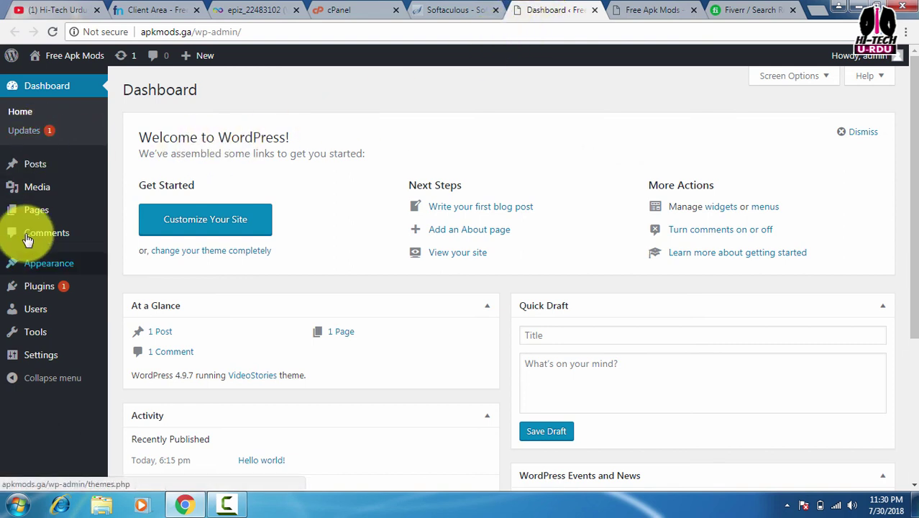
pyautogui.moveTo(45, 290)
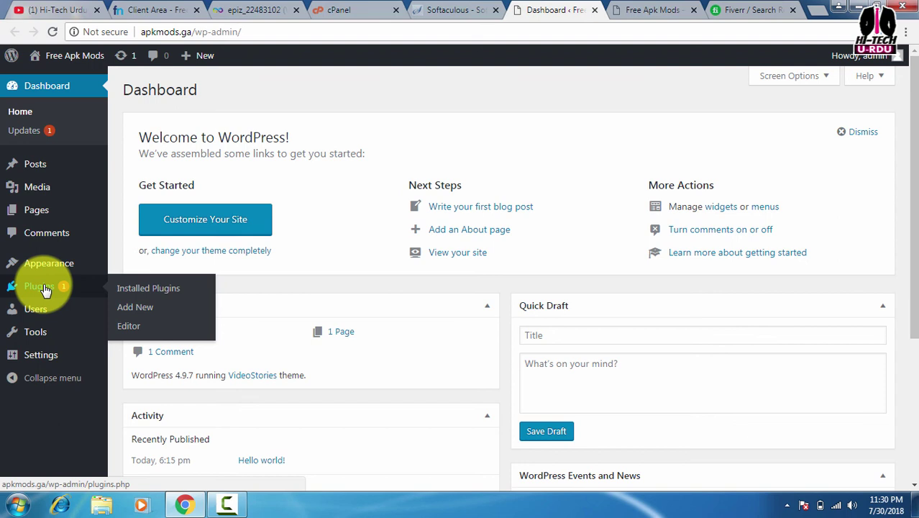
pyautogui.moveTo(65, 199)
pyautogui.hotkey('ctrl', 'Tab')
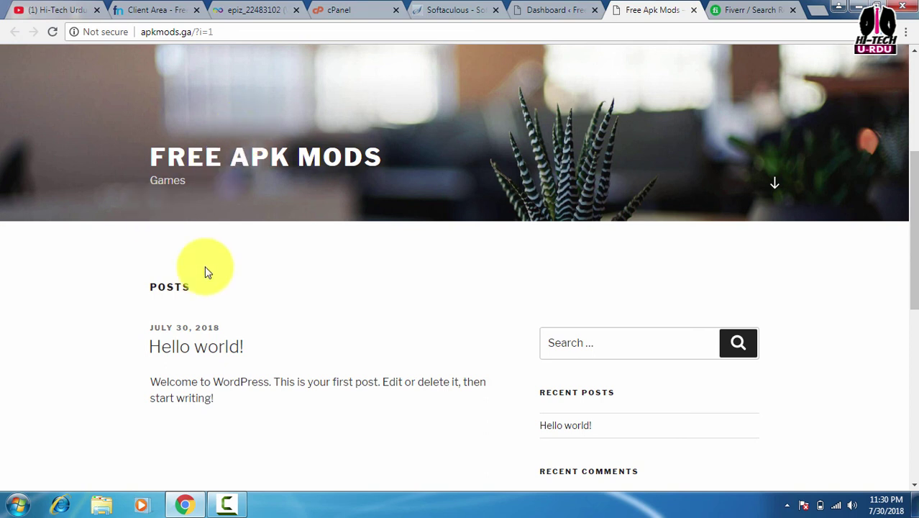
pyautogui.scroll(-3, 463, 195)
pyautogui.scroll(6, 497, 191)
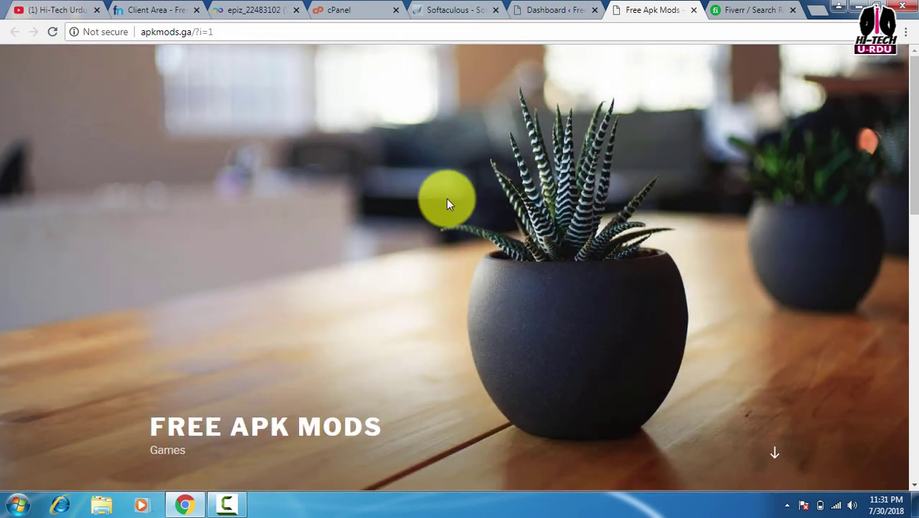
pyautogui.scroll(-4, 446, 197)
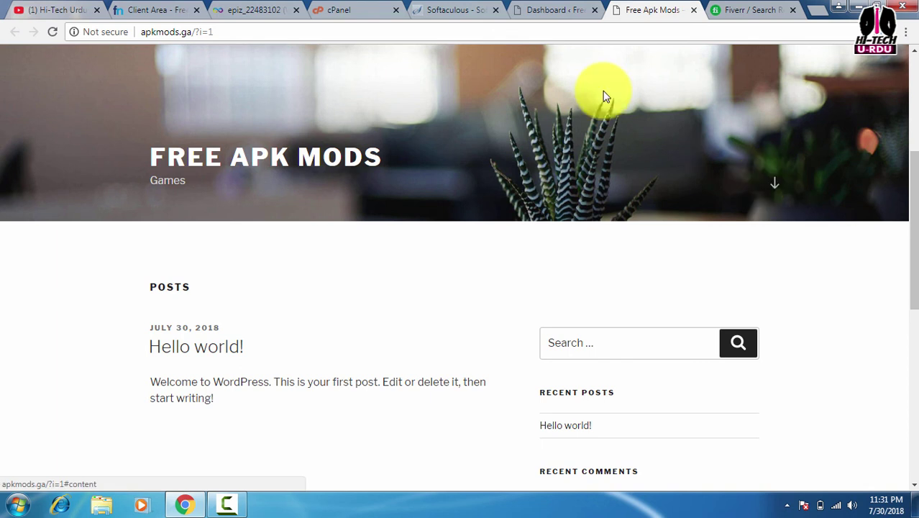
pyautogui.click(545, 9)
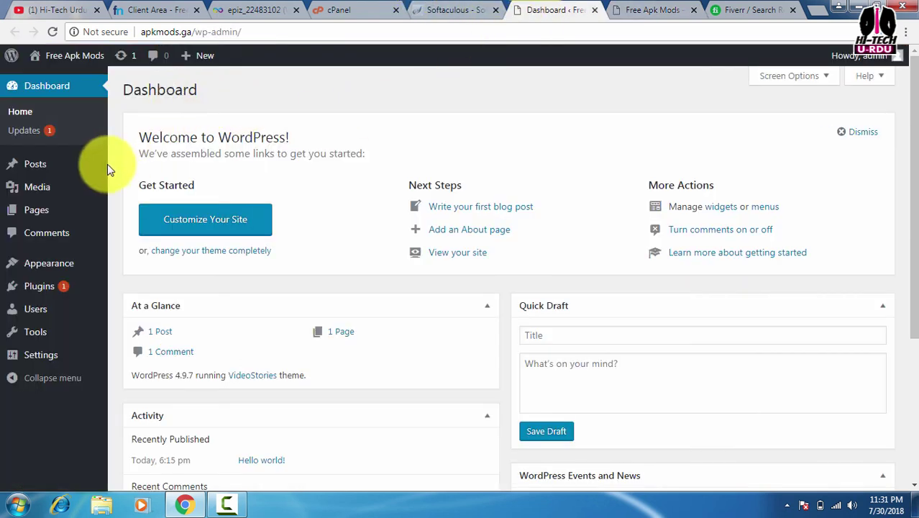
pyautogui.moveTo(41, 318)
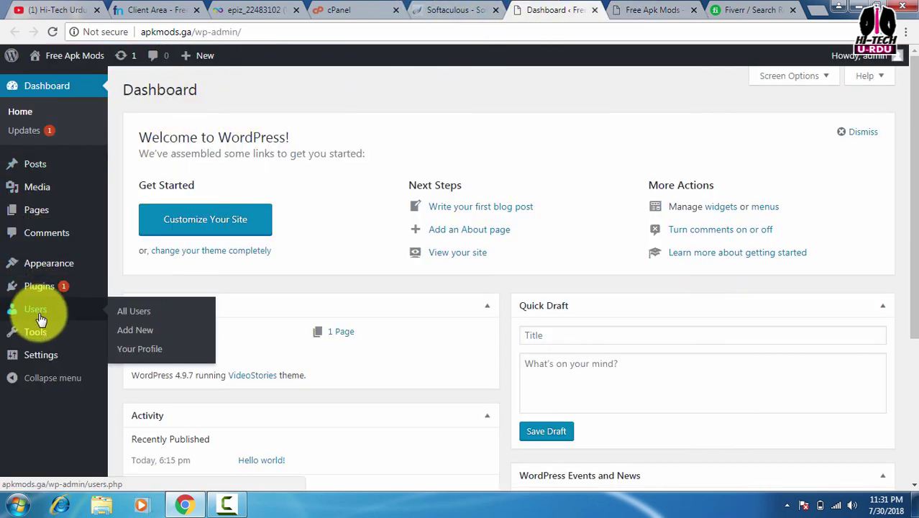